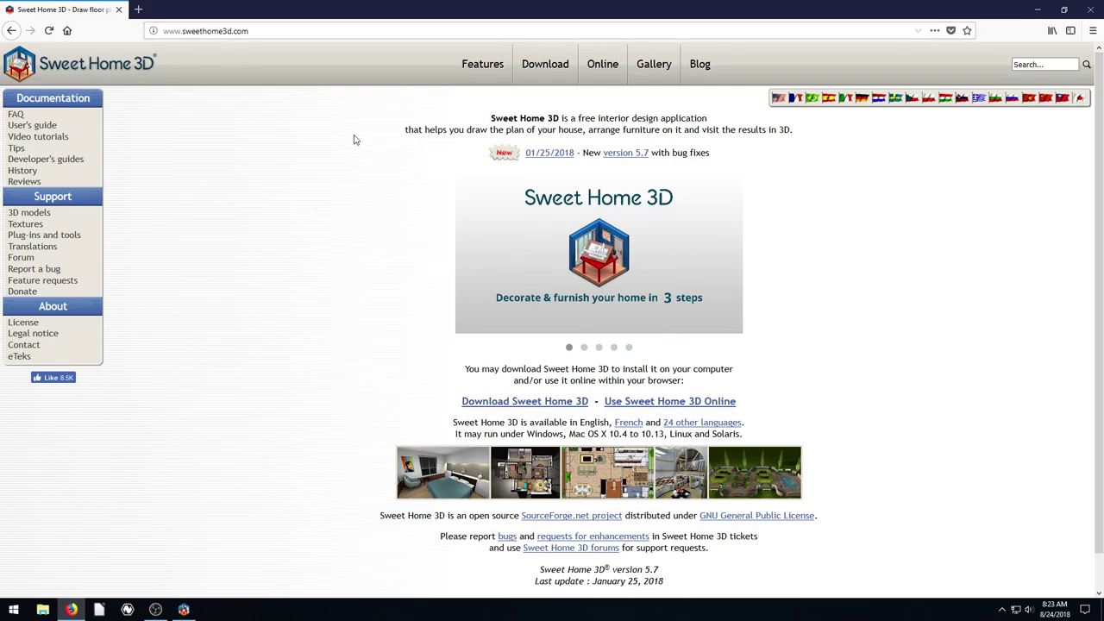
Go to the Sweet Home 3D Gallery page and scroll through the example homes
click(656, 69)
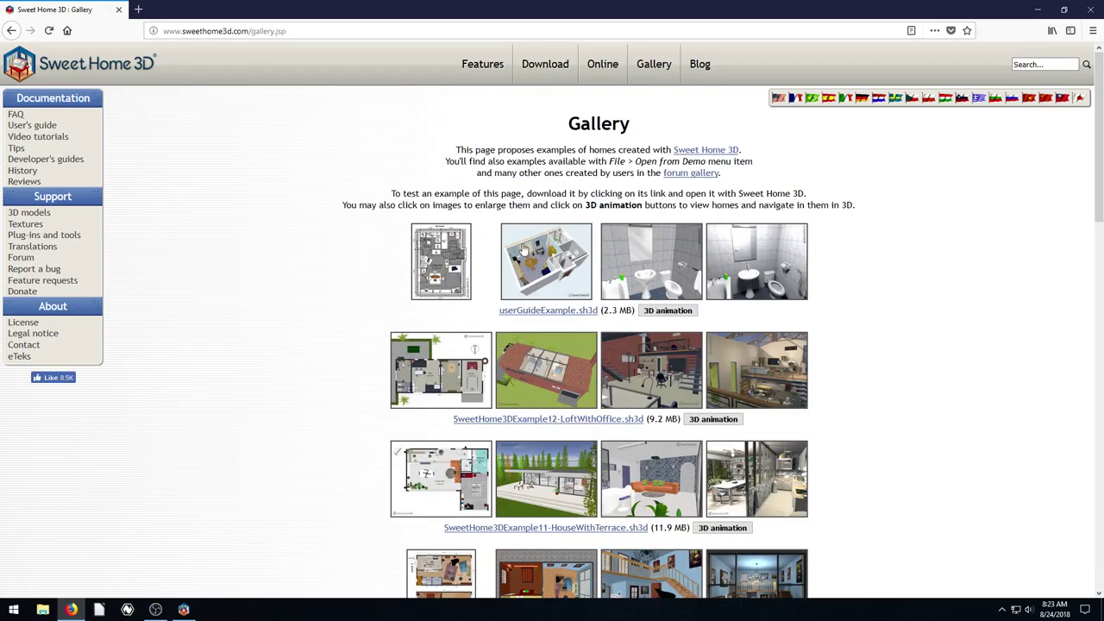
scroll(404, 393, down, 2)
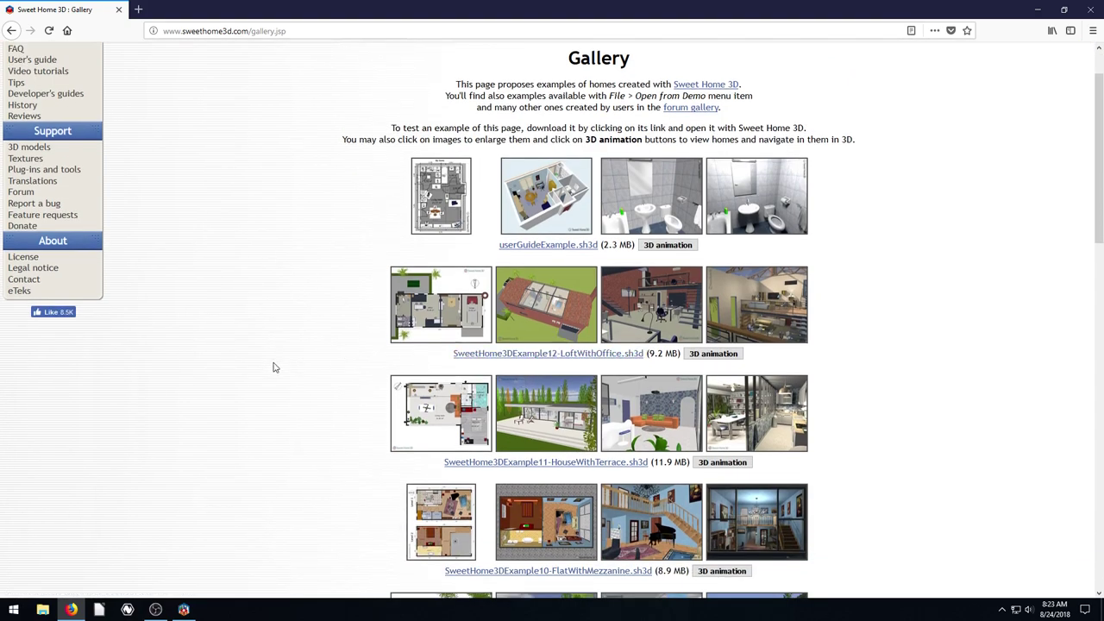
scroll(320, 384, up, 2)
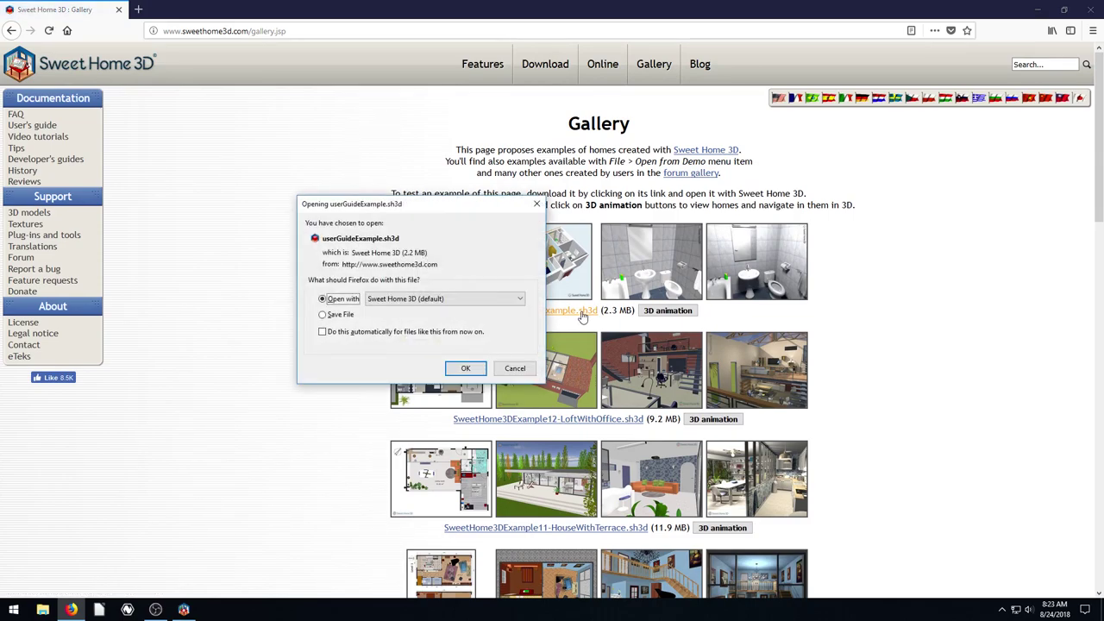
Save userGuideExample.sh3d to disk and check it in the downloads list
click(338, 315)
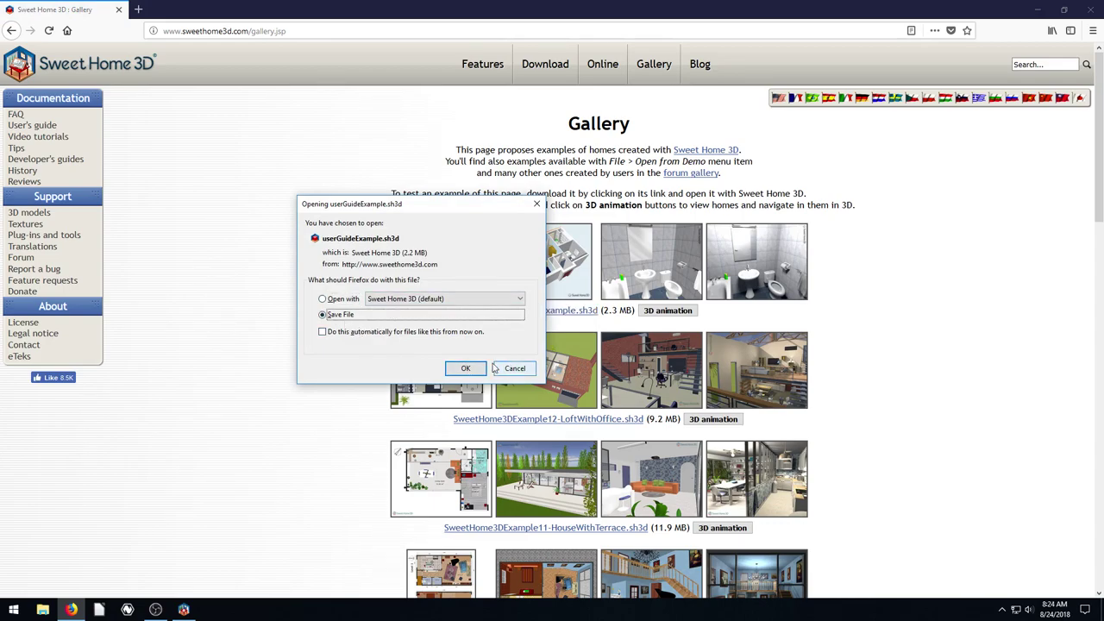
click(465, 369)
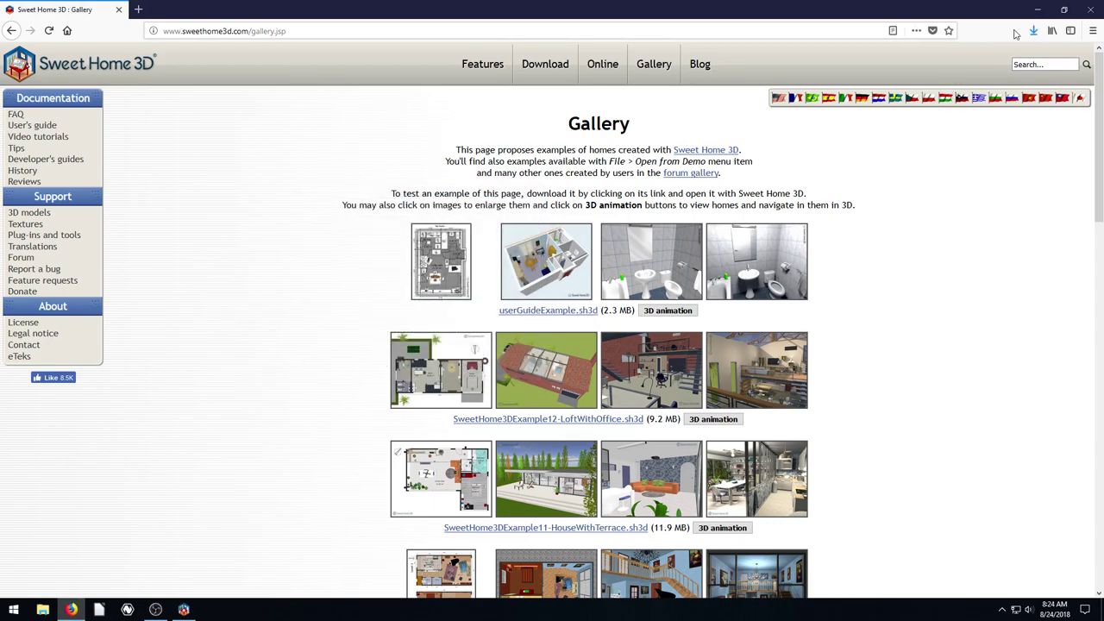
click(1034, 35)
click(837, 236)
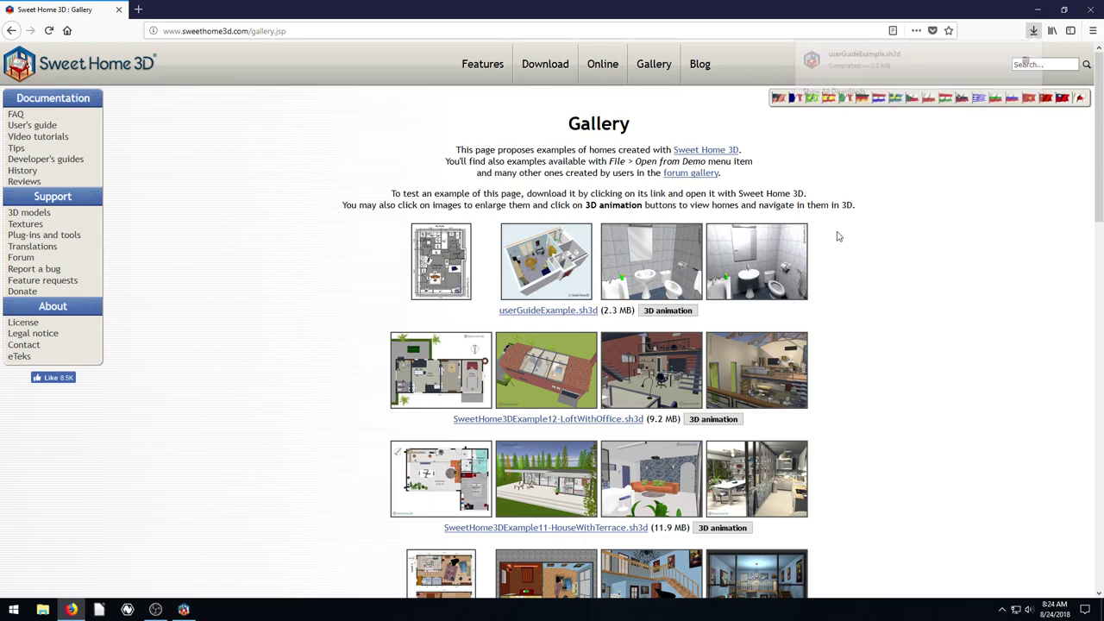
Try Save Link As on the userGuideExample link, then dismiss the file-name dialog
right_click(556, 315)
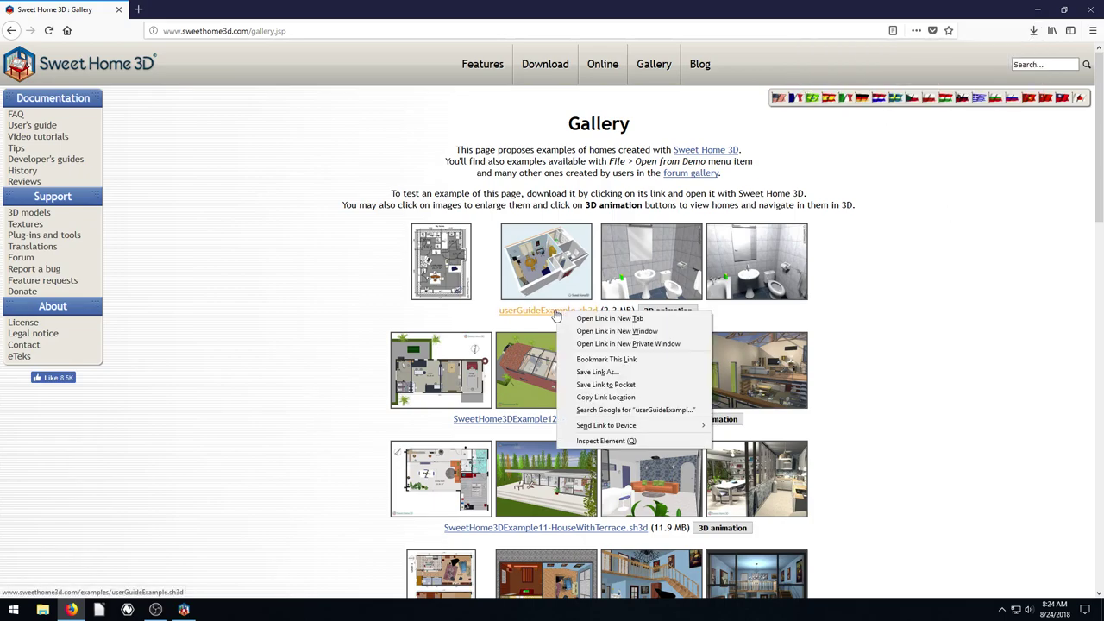
click(596, 372)
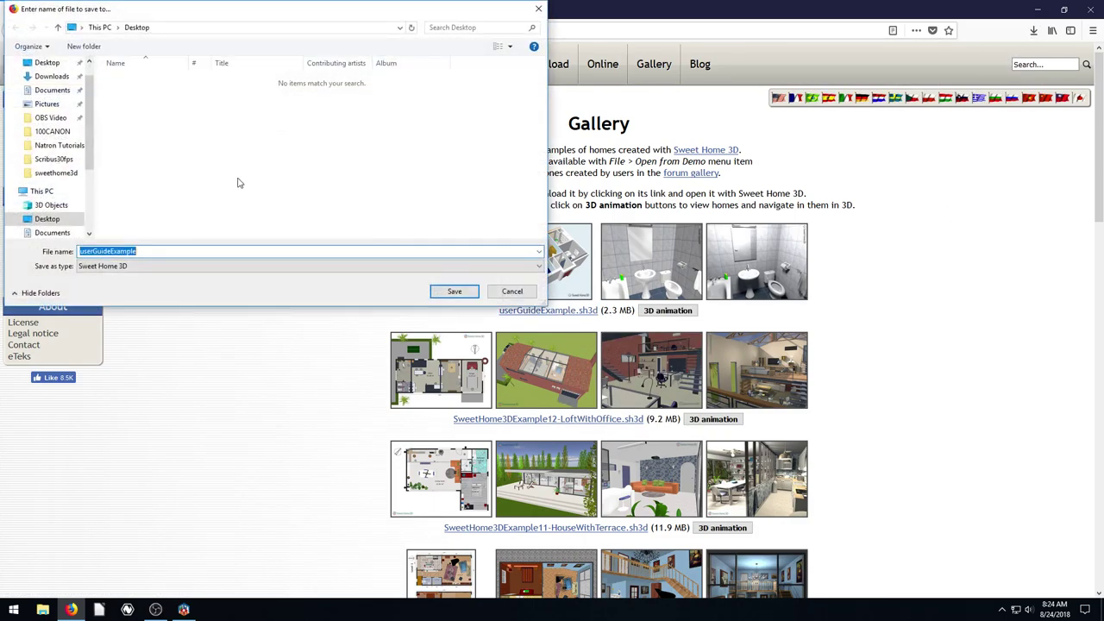
click(518, 291)
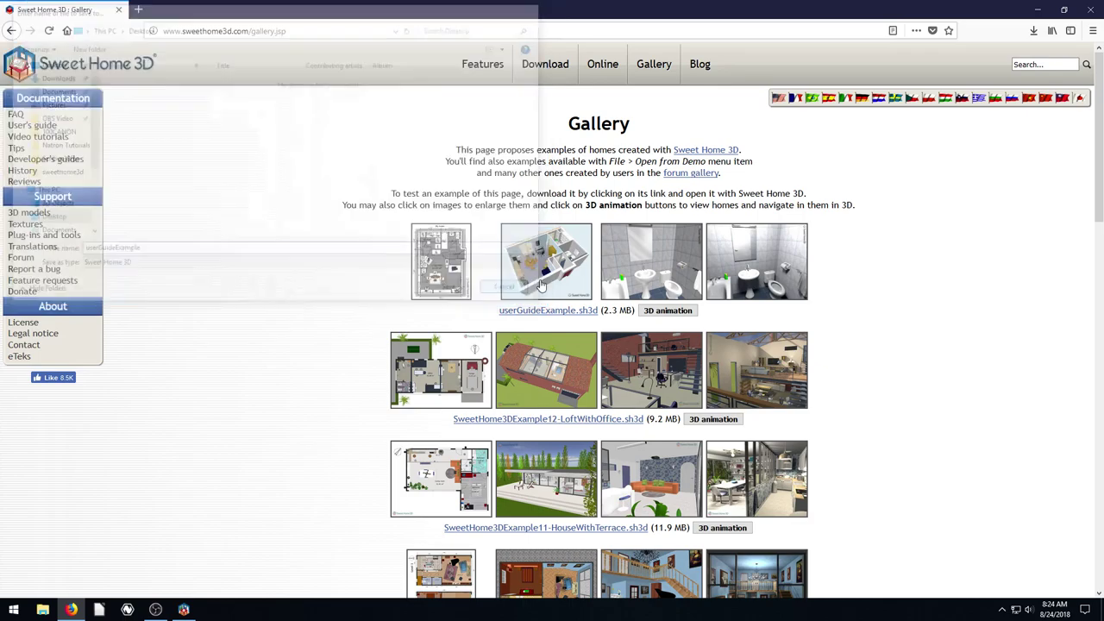
Show the downloaded file in its folder and open Downloads in a new File Explorer window
click(1032, 31)
click(1019, 69)
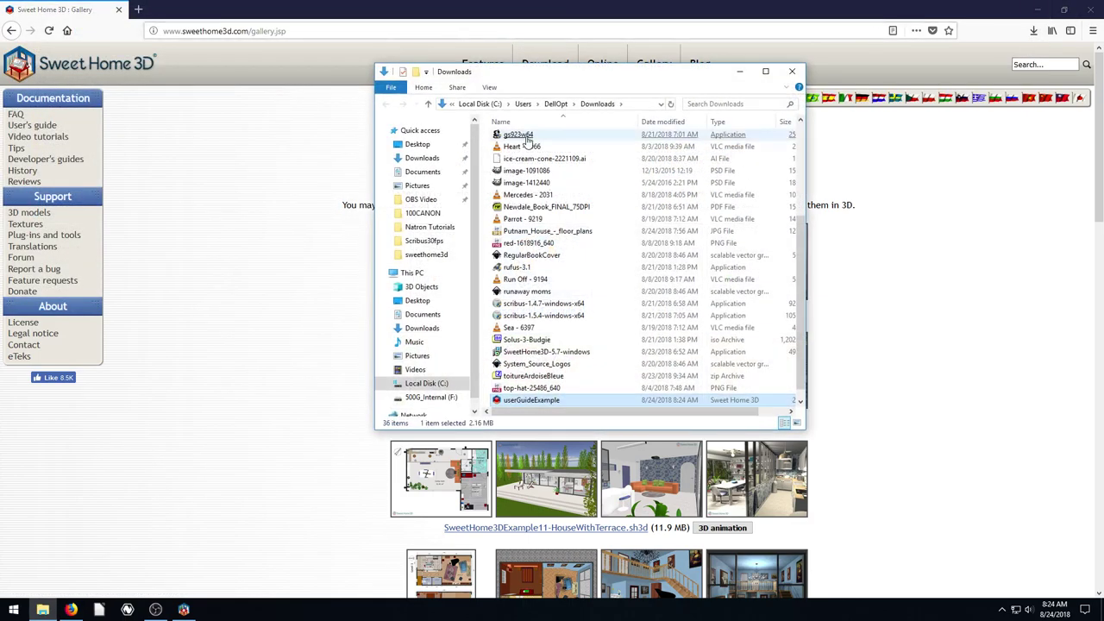
click(1040, 9)
click(792, 71)
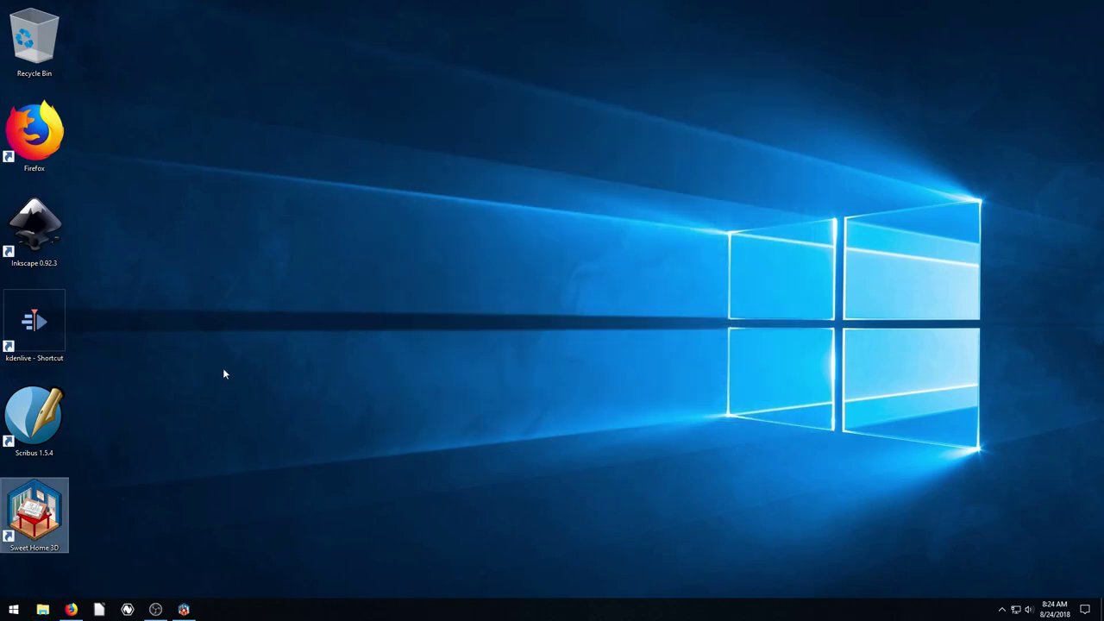
click(42, 610)
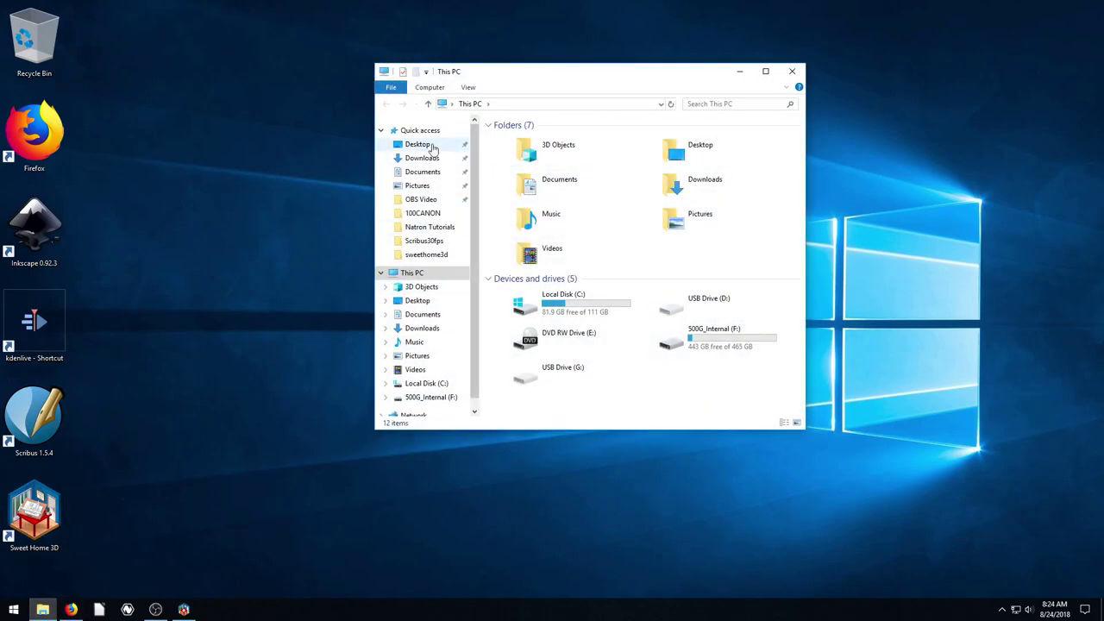
click(429, 160)
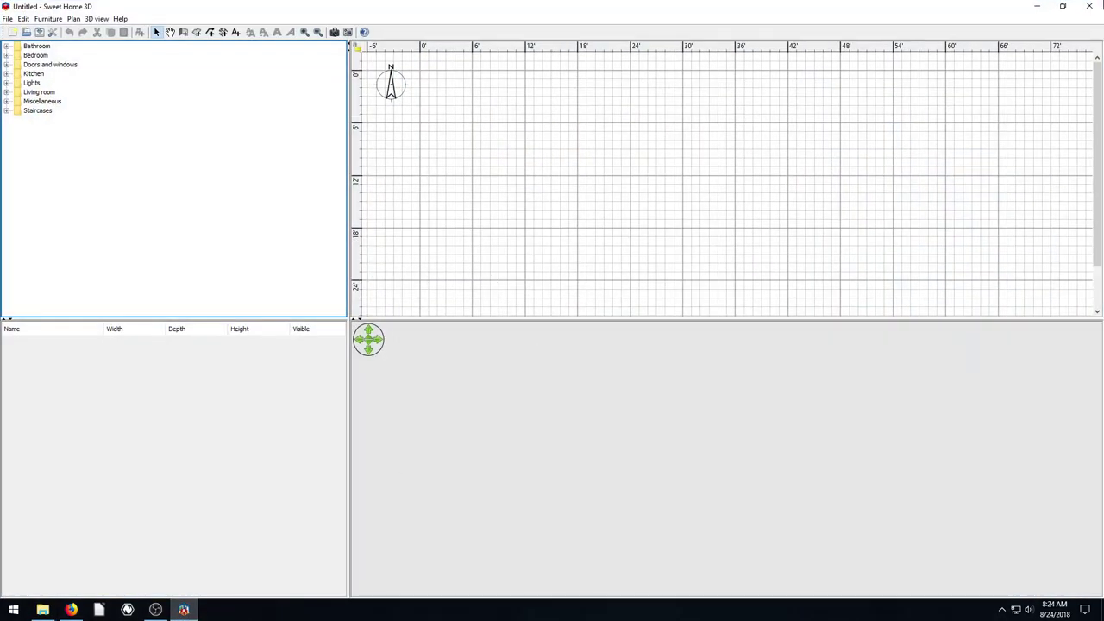
click(1092, 9)
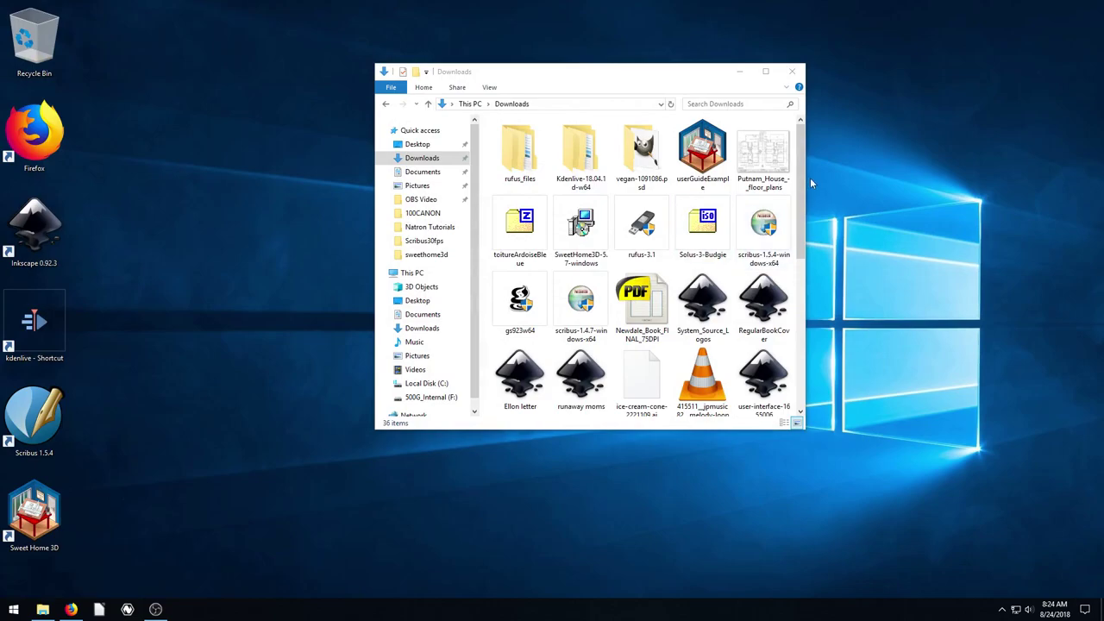
Open userGuideExample from the Downloads folder in Sweet Home 3D
scroll(783, 348, down, 5)
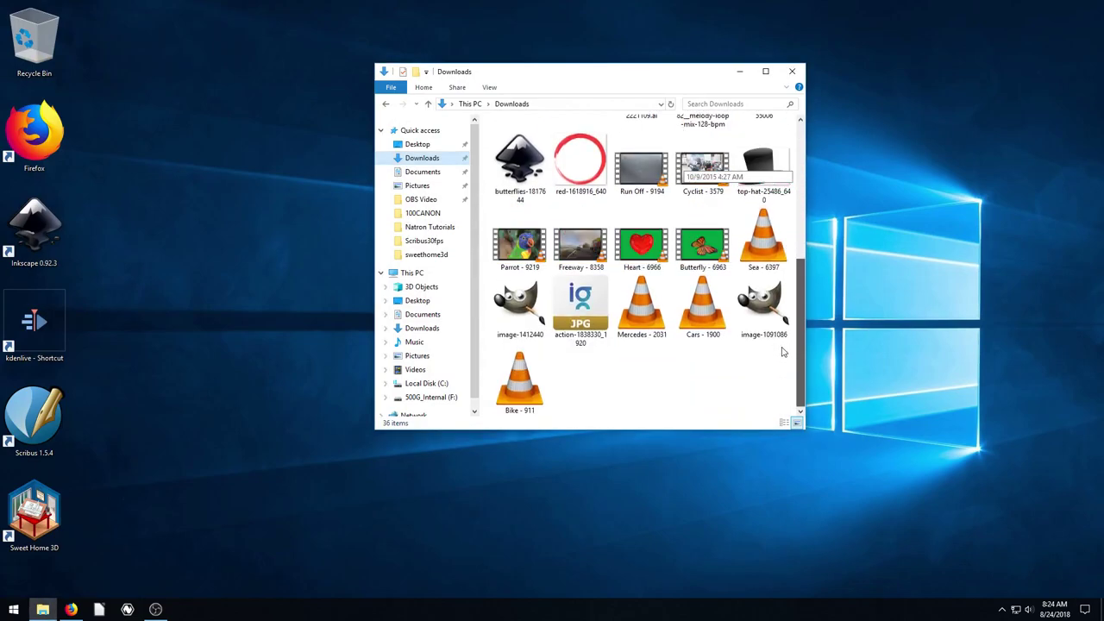
scroll(785, 337, up, 5)
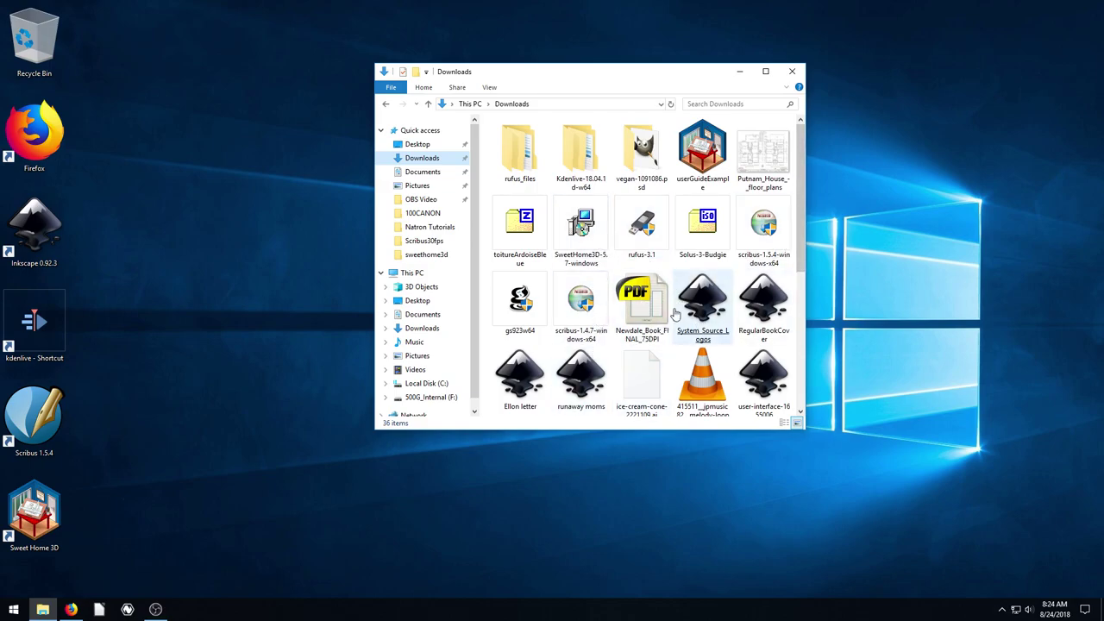
scroll(707, 311, down, 2)
click(706, 315)
scroll(729, 309, down, 2)
scroll(732, 308, up, 4)
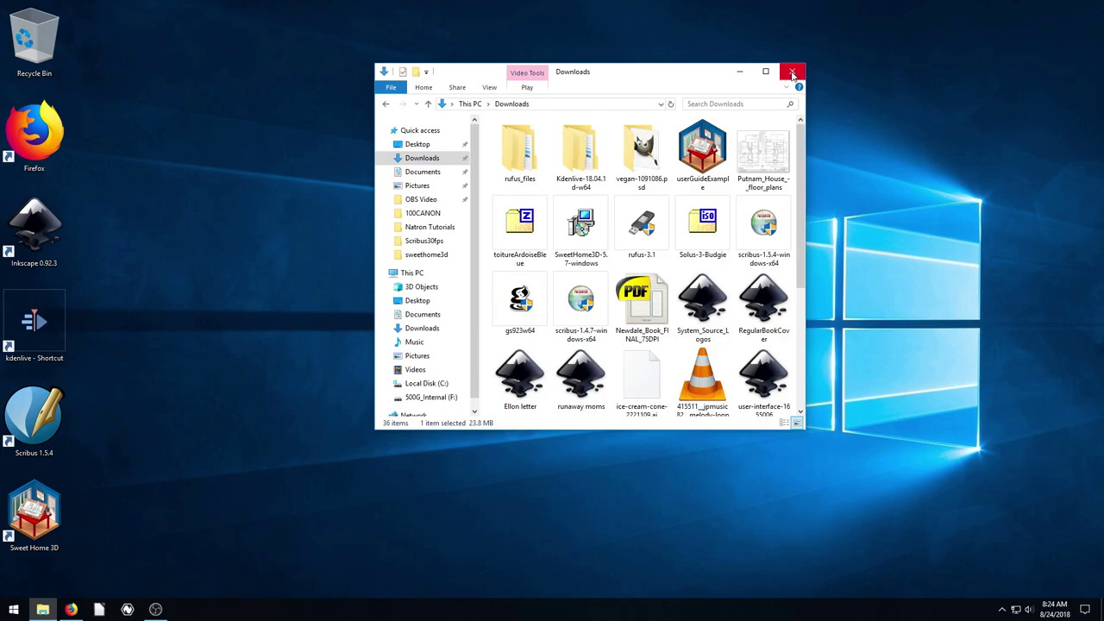
double_click(700, 186)
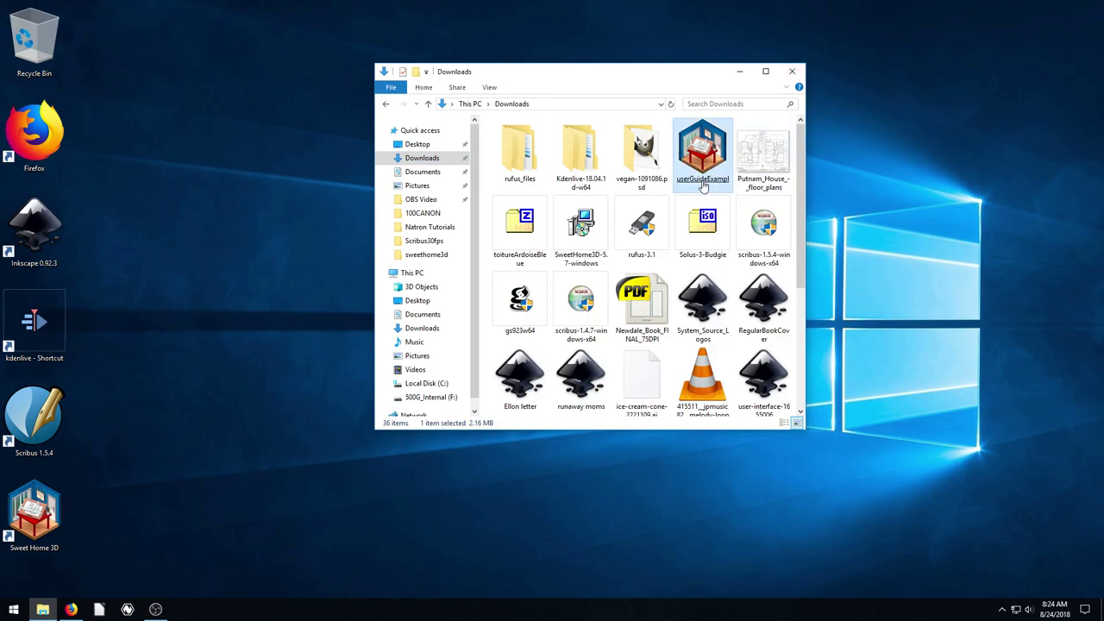
click(739, 70)
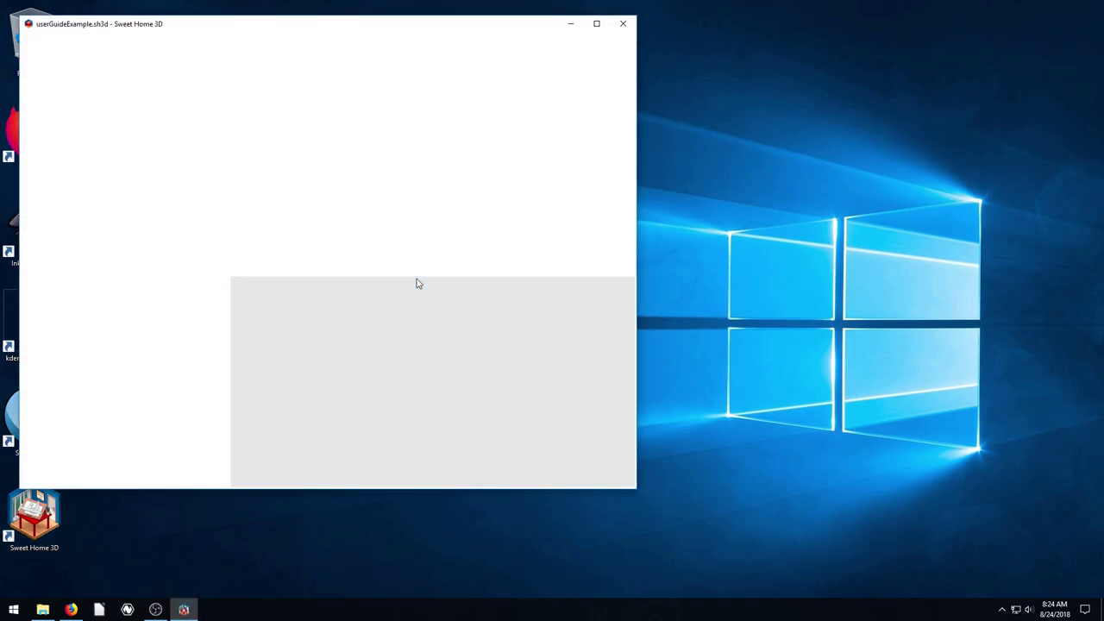
Maximize Sweet Home 3D, widen the plan and 3D views, and orbit into the living room
click(596, 23)
drag(635, 330, 681, 465)
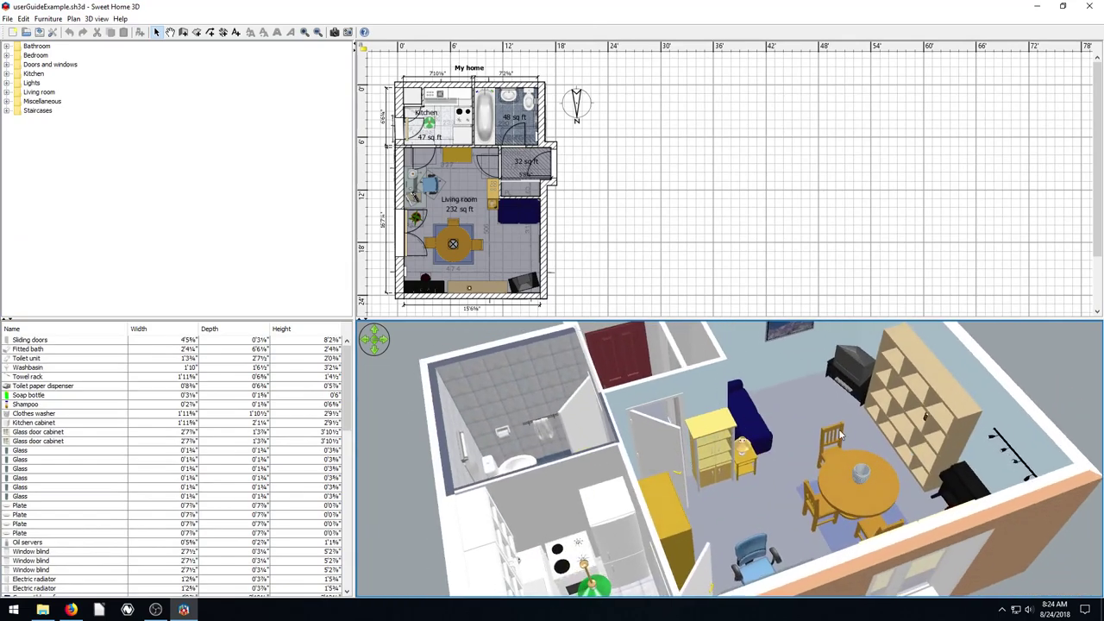
drag(842, 436, 630, 356)
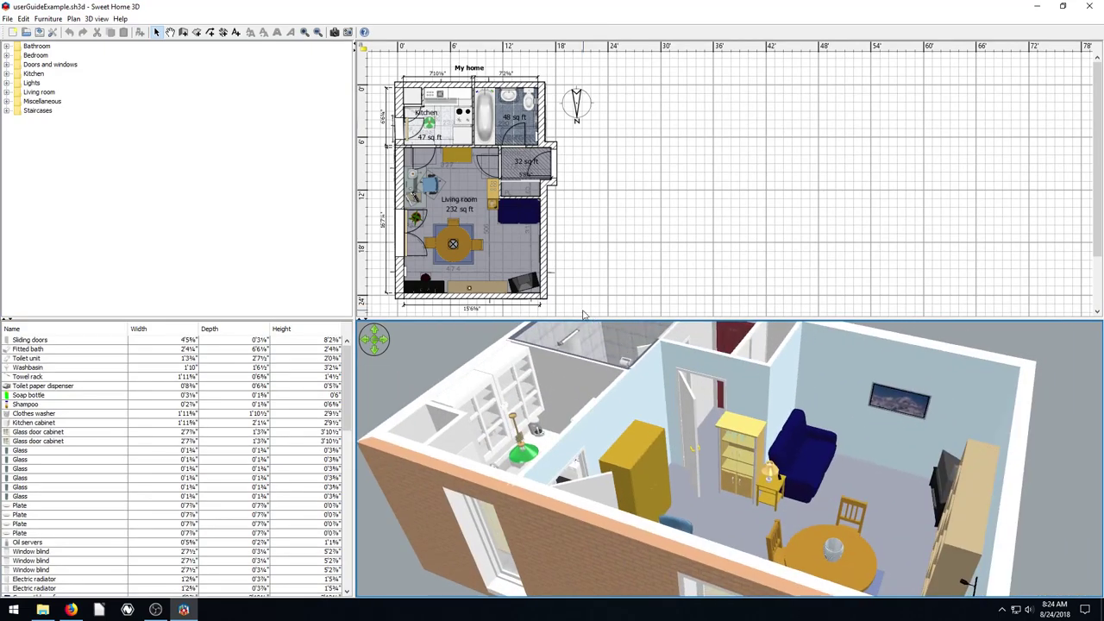
drag(354, 300, 243, 302)
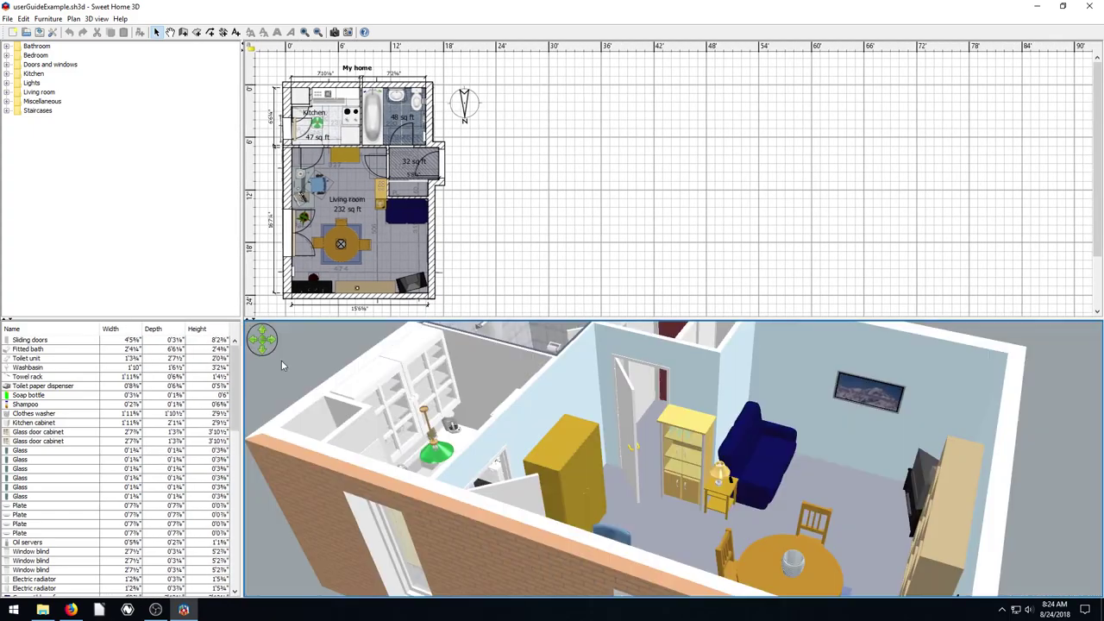
drag(653, 494, 680, 509)
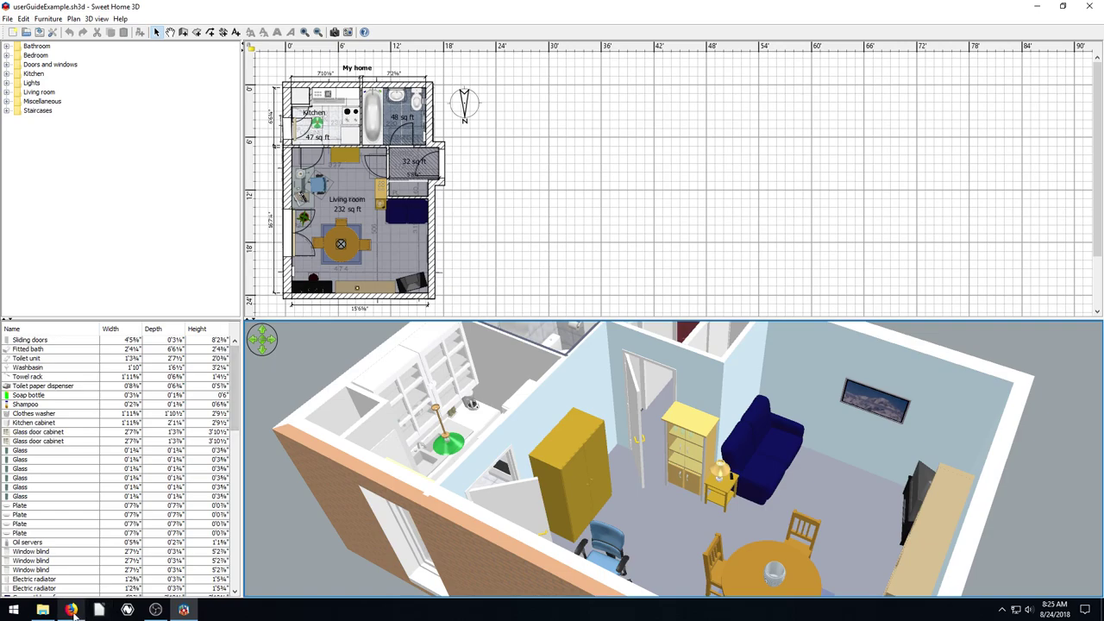
mouse_move(73, 610)
Search 'home depot carpet' and open the Home Depot carpet listing
click(71, 610)
click(200, 32)
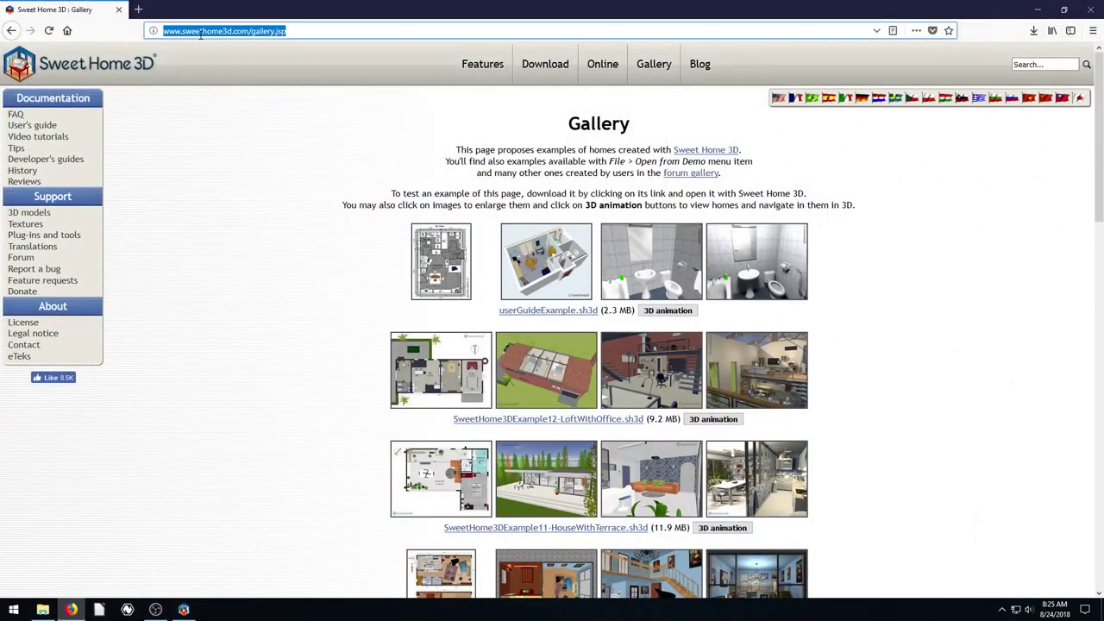
text(home)
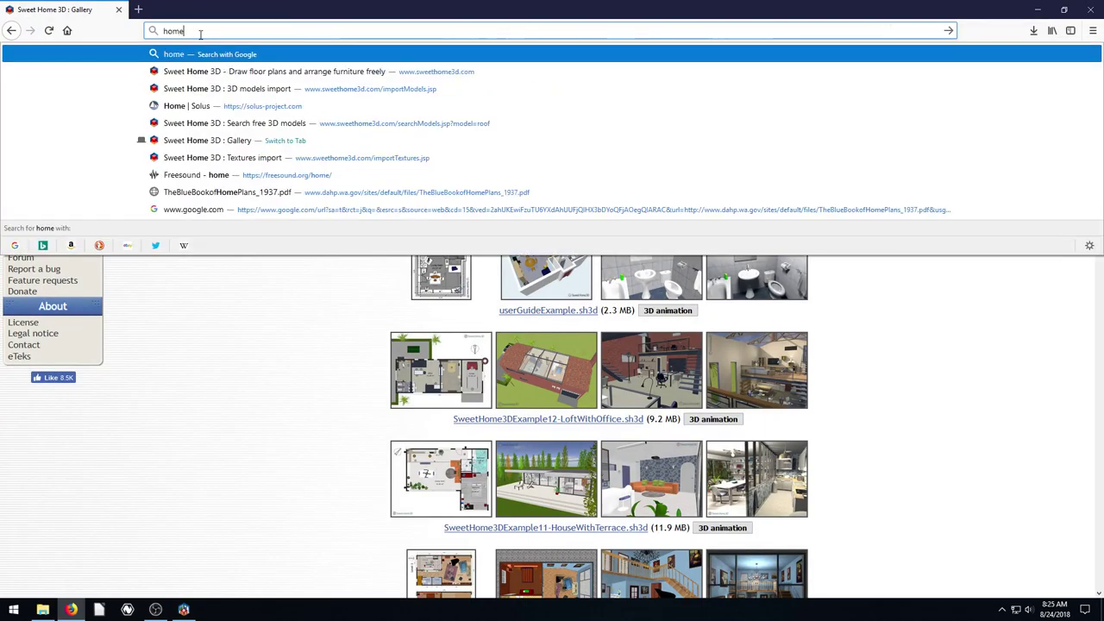
text( depot carpet)
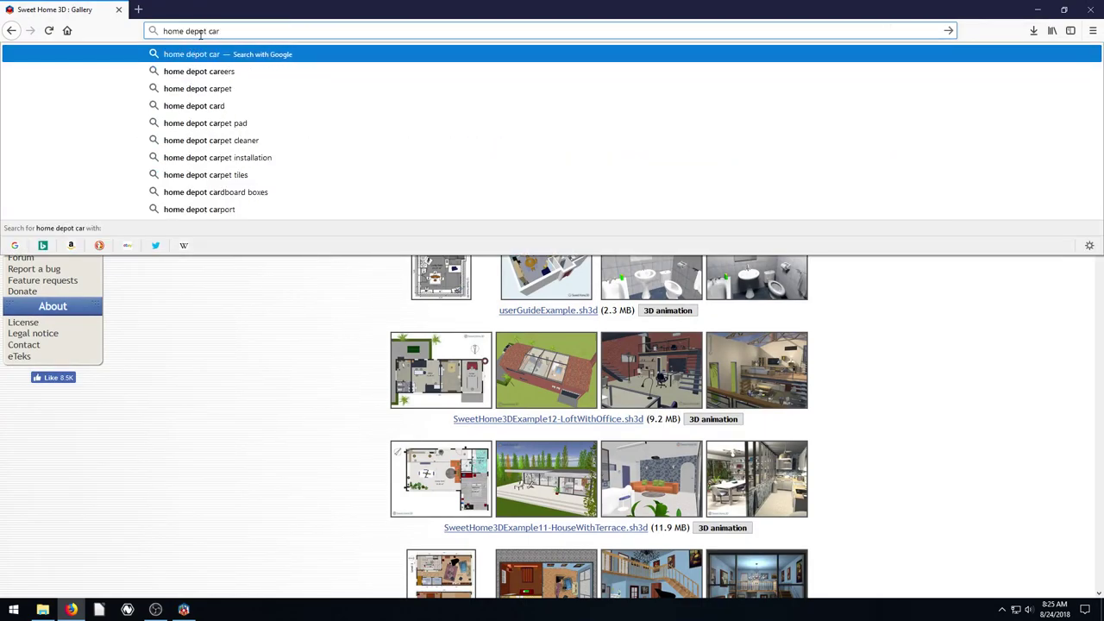
key(Return)
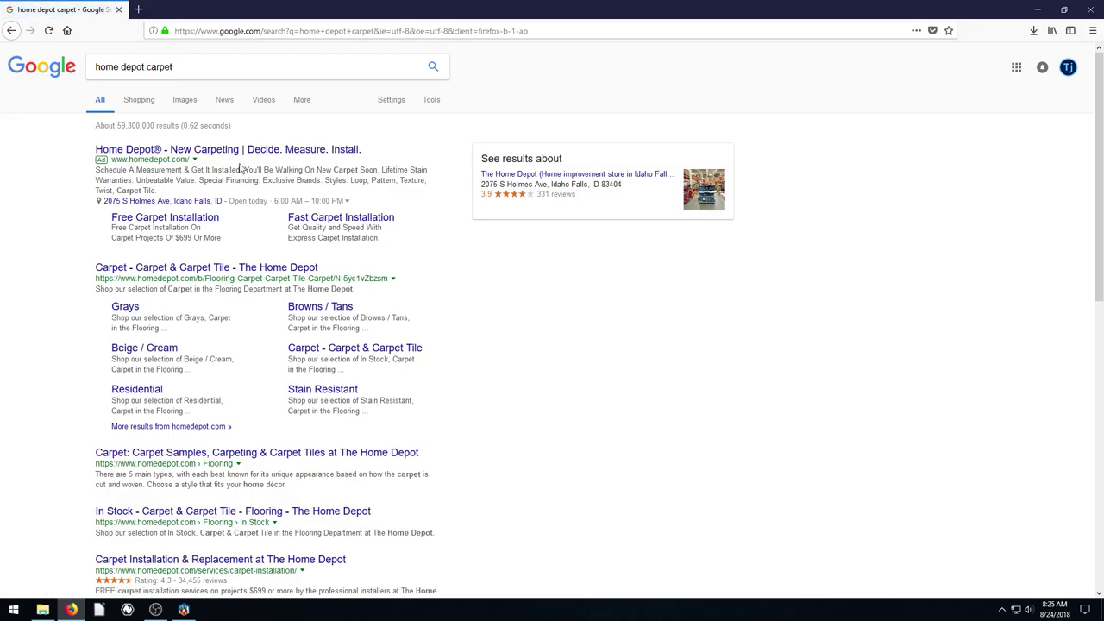
click(263, 268)
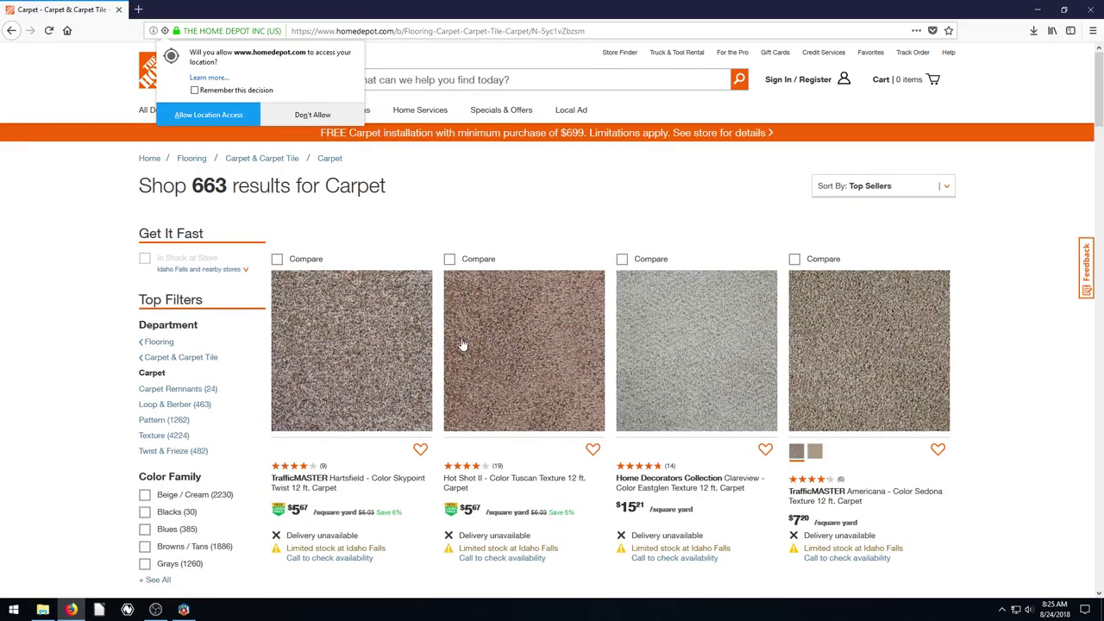
Browse the carpet products down to the TrafficMASTER Corkwood Taos Loop carpet page
scroll(953, 341, down, 12)
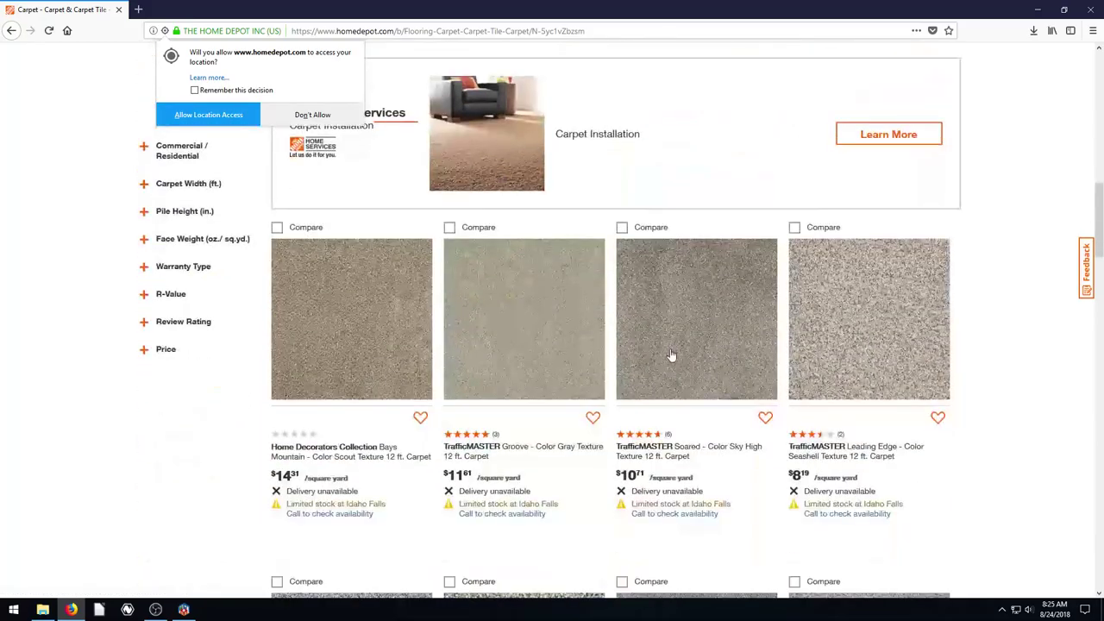
scroll(680, 359, down, 15)
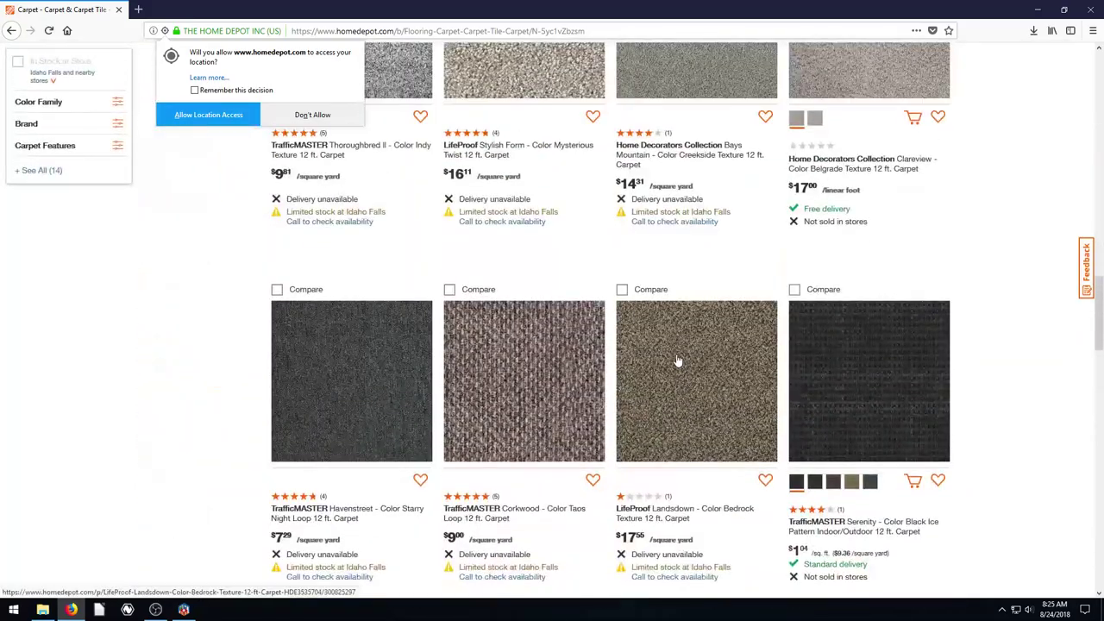
scroll(673, 358, down, 8)
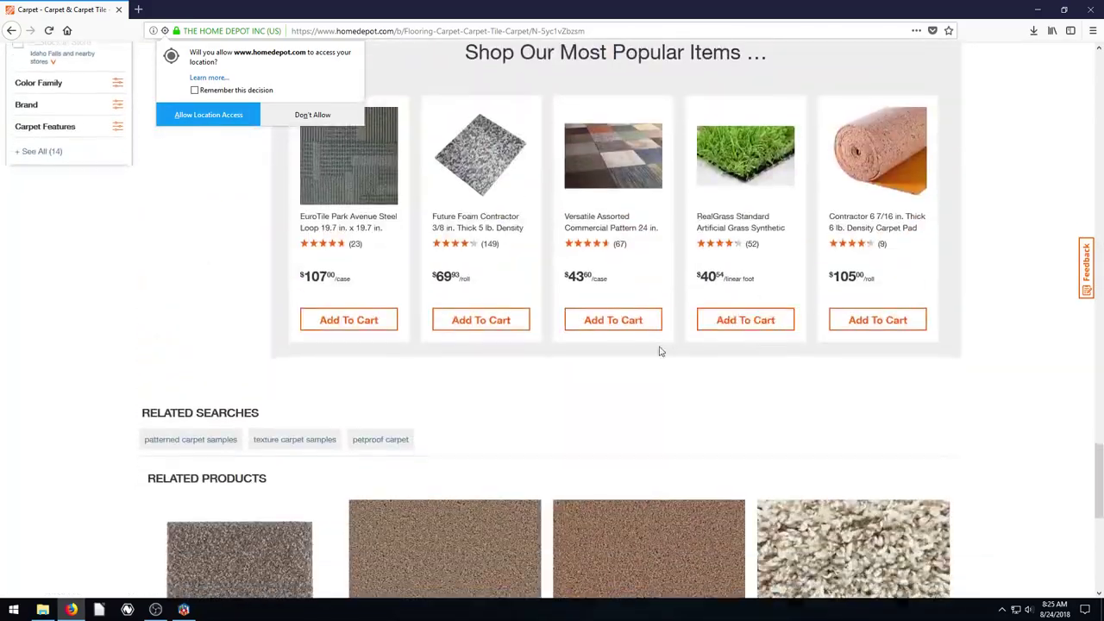
scroll(657, 352, up, 4)
scroll(658, 352, up, 2)
scroll(722, 351, down, 10)
scroll(673, 350, up, 10)
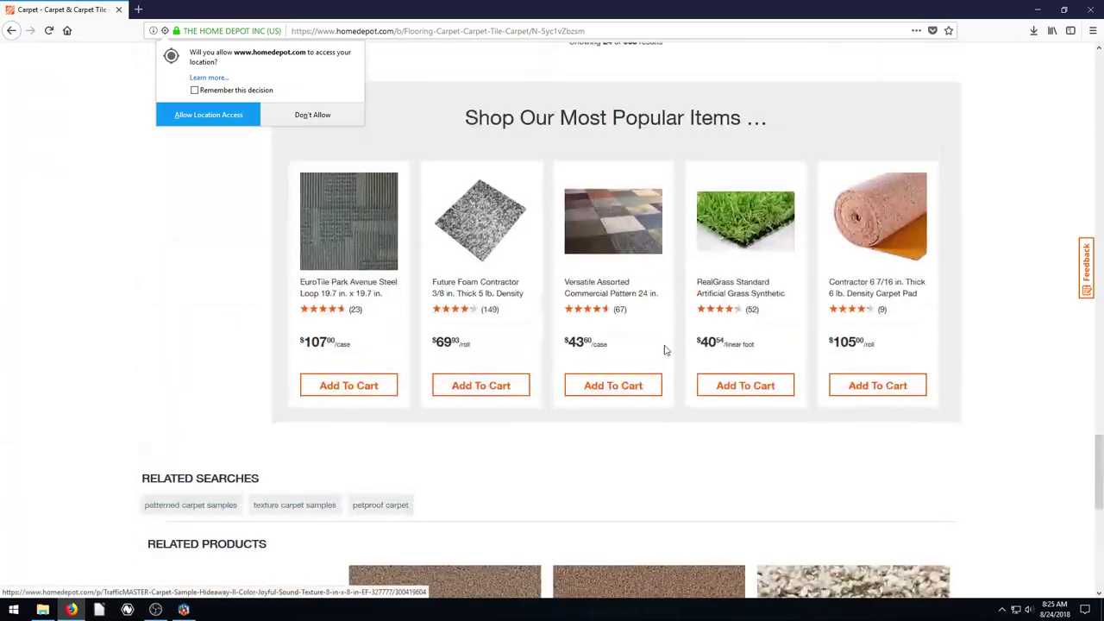
scroll(669, 345, up, 6)
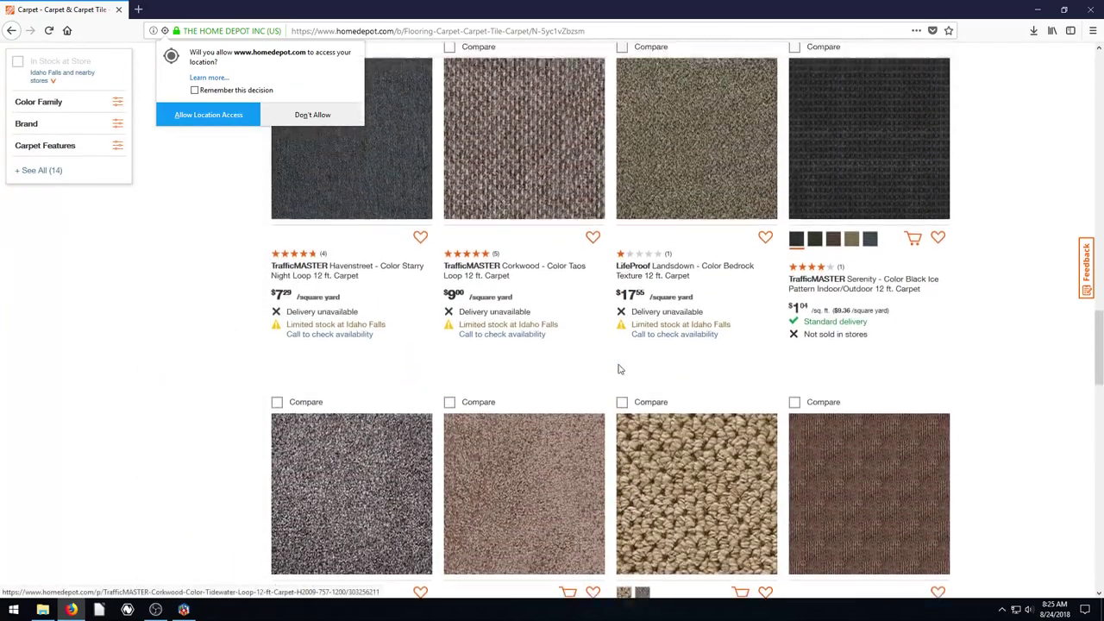
scroll(561, 379, down, 2)
scroll(470, 410, up, 5)
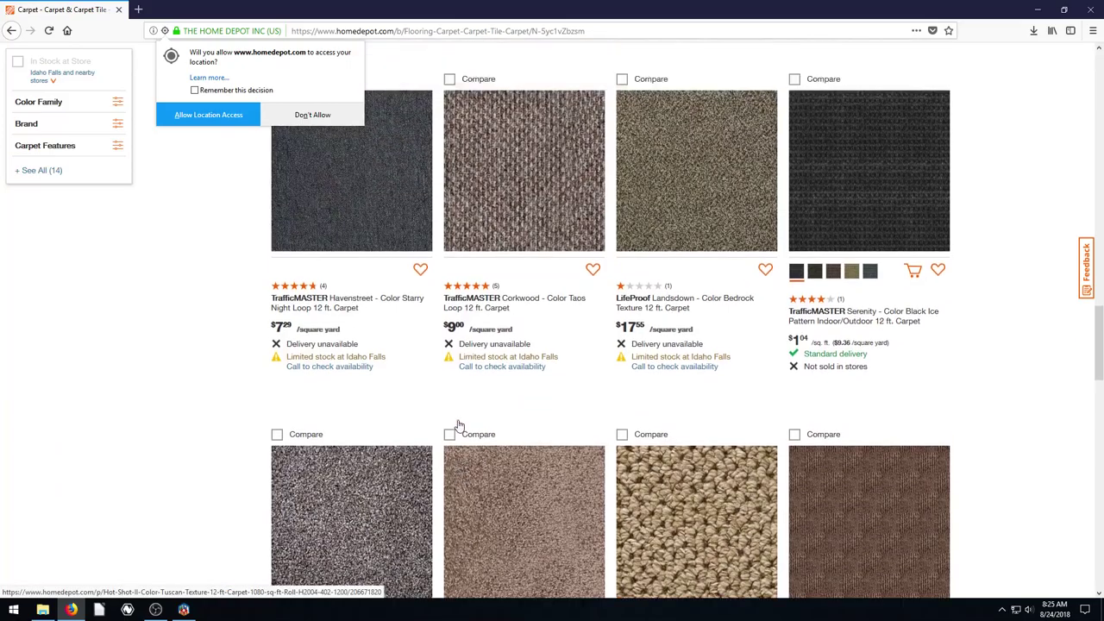
scroll(461, 423, down, 3)
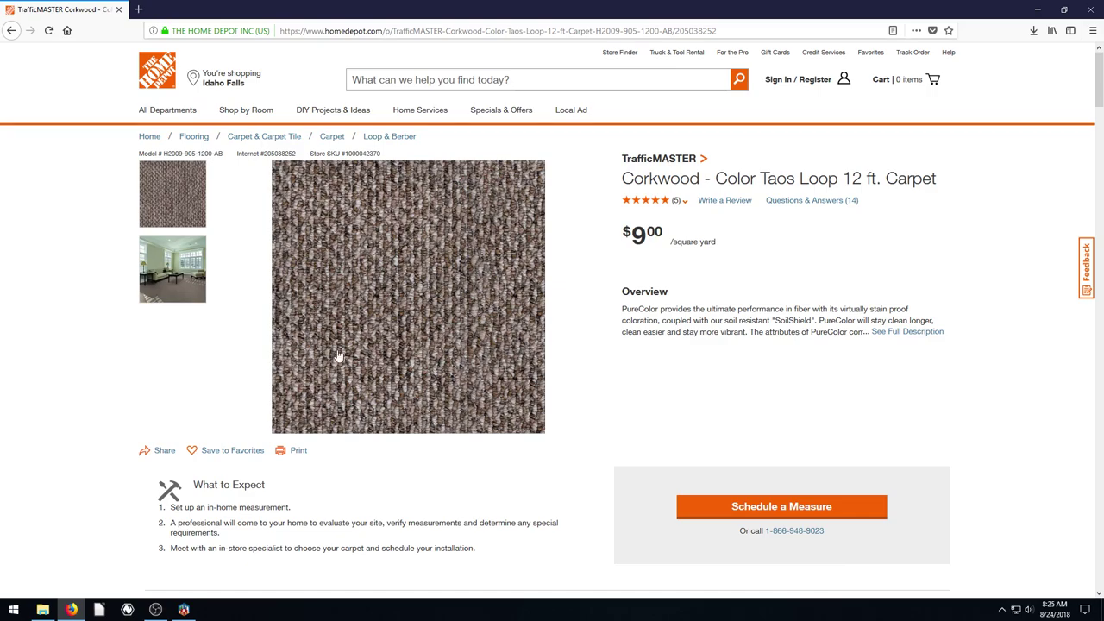
Launch Paint and paste the Corkwood carpet page screenshot onto a 1920 × 1080 canvas
click(14, 610)
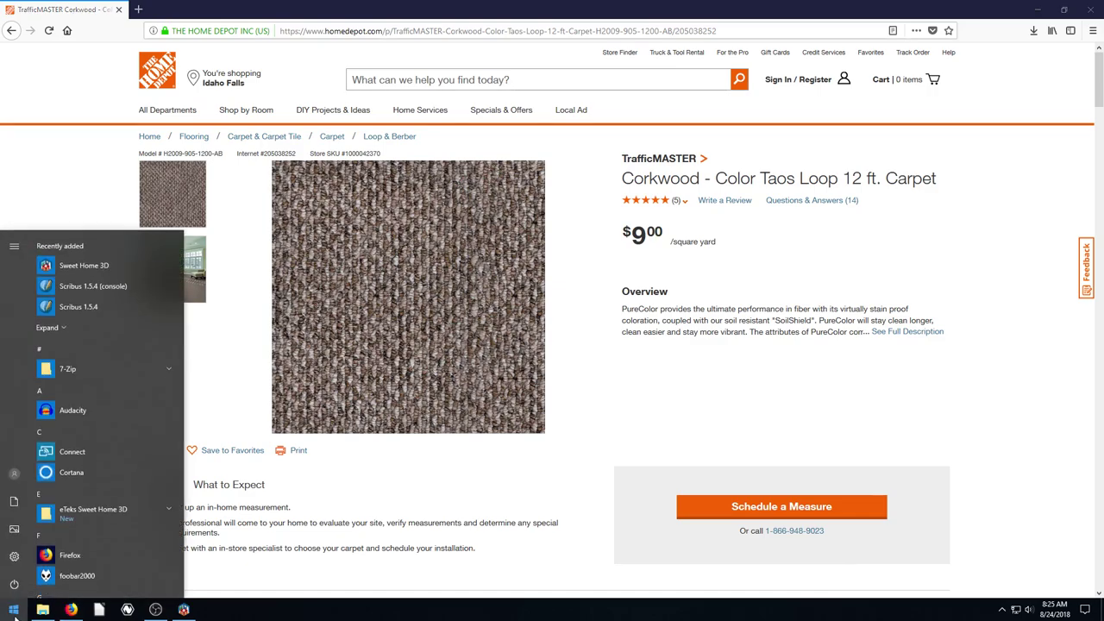
text(paint)
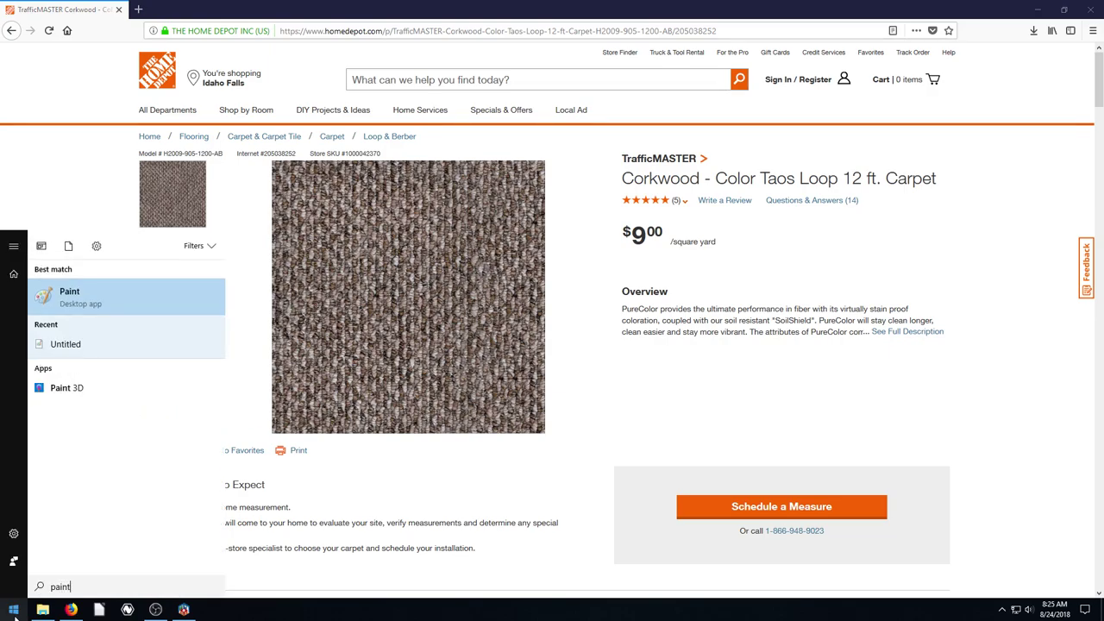
click(76, 302)
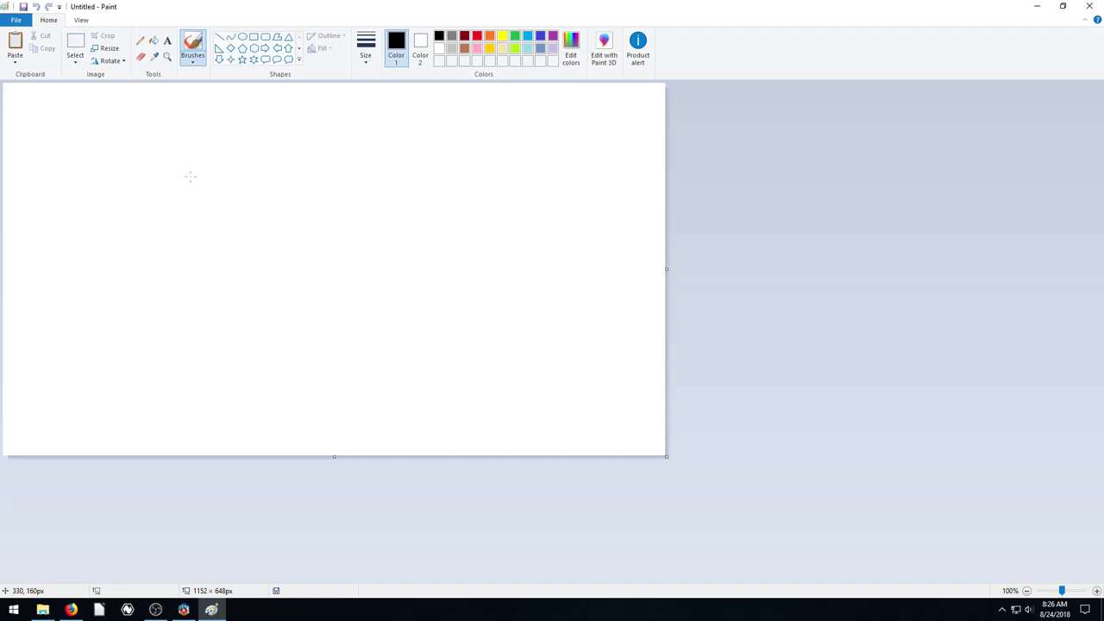
click(75, 44)
right_click(258, 198)
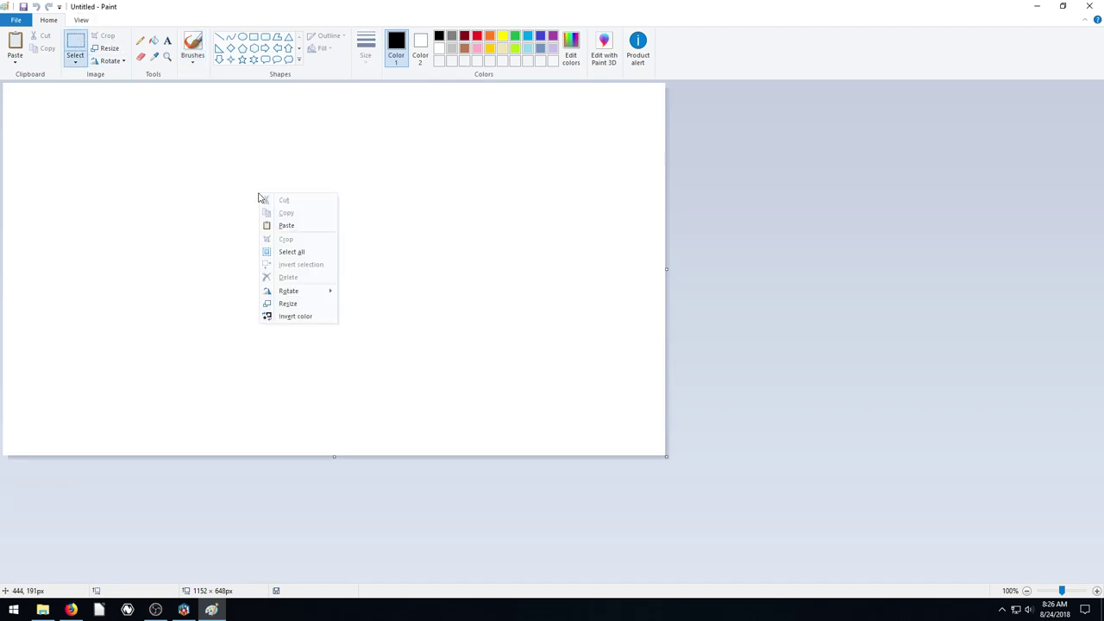
click(285, 225)
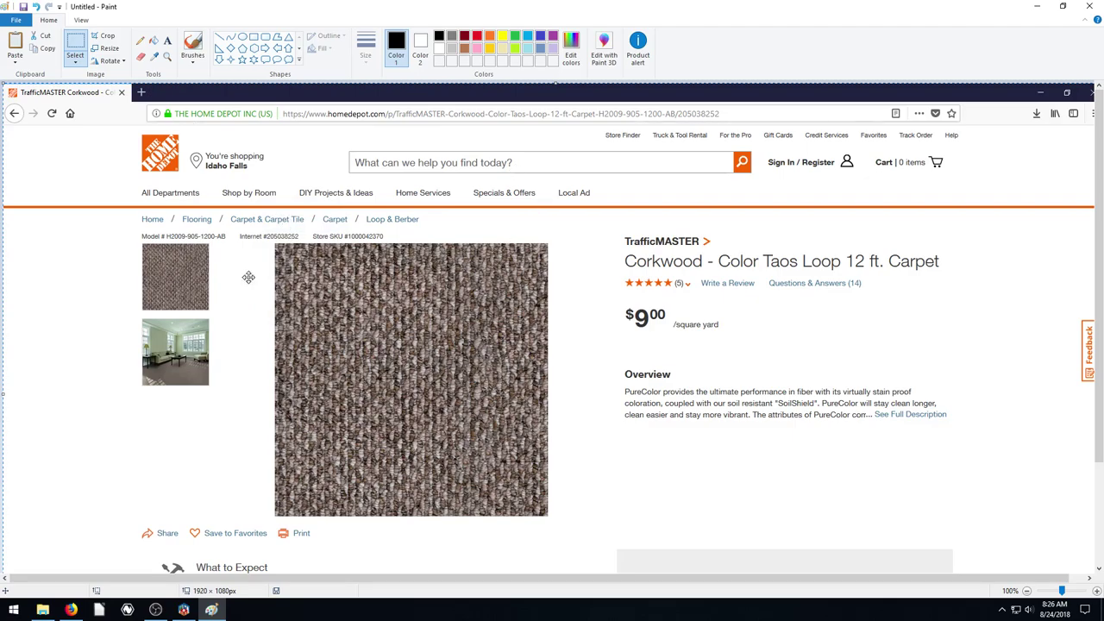
scroll(248, 277, down, 3)
scroll(249, 277, up, 3)
Crop the screenshot down to the 474 × 471px carpet swatch
click(76, 43)
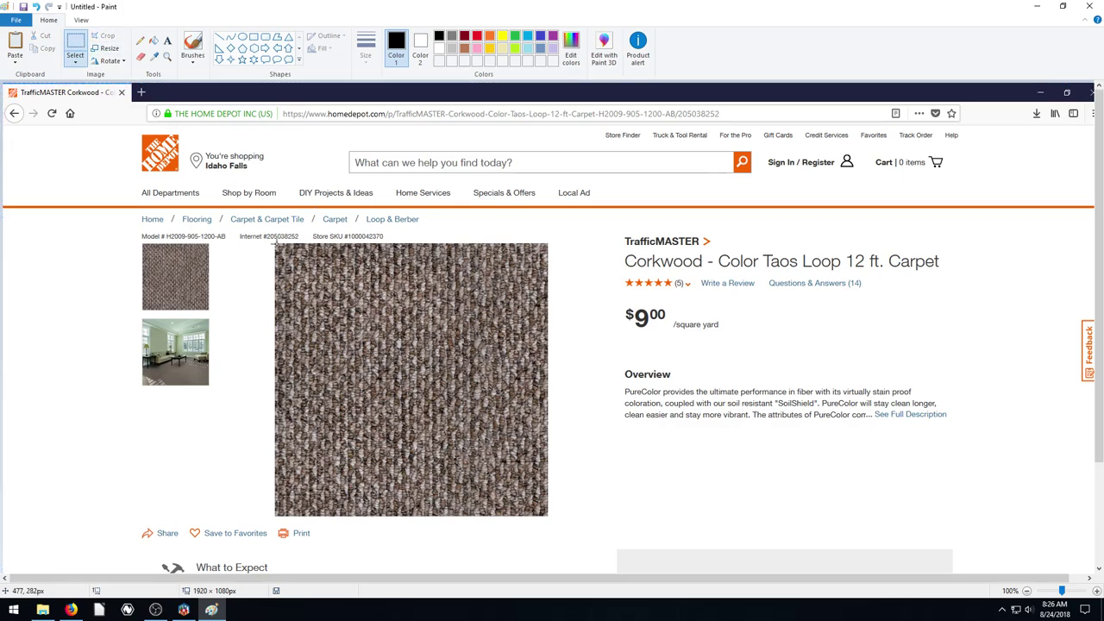
drag(285, 249, 377, 327)
drag(419, 382, 509, 467)
click(104, 35)
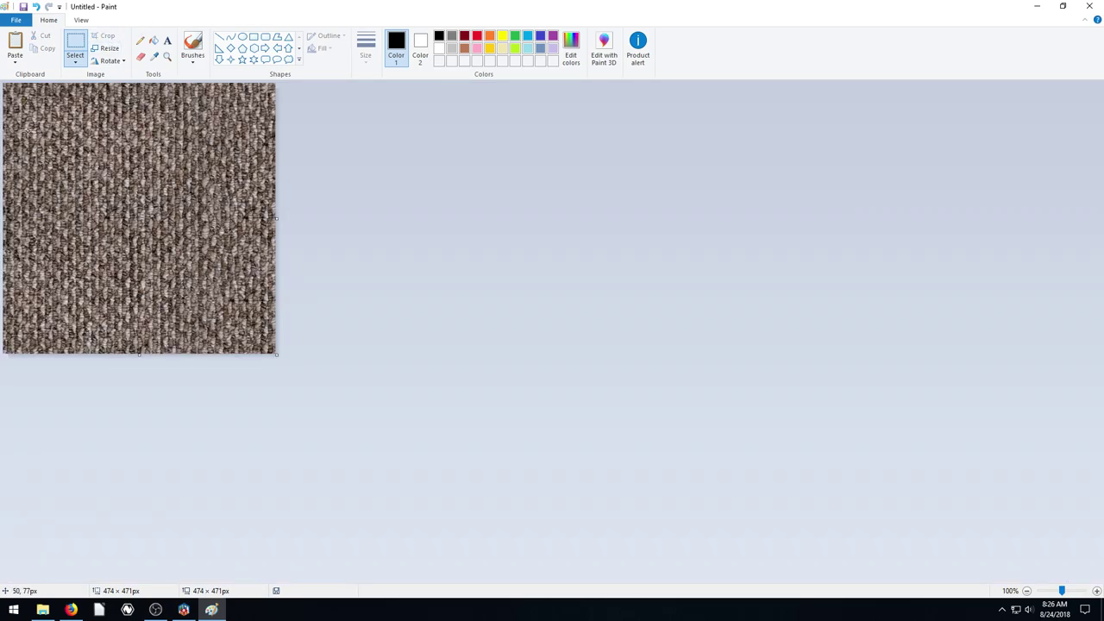
Save the swatch as carpet_pattern.png on the Desktop and close Paint
click(24, 7)
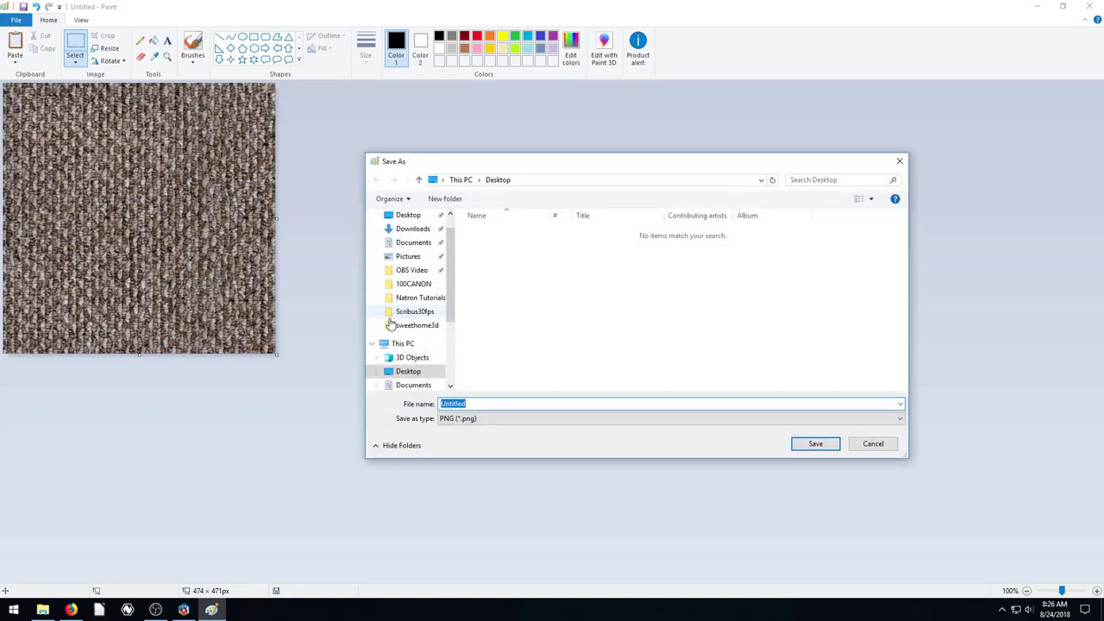
click(402, 219)
double_click(476, 403)
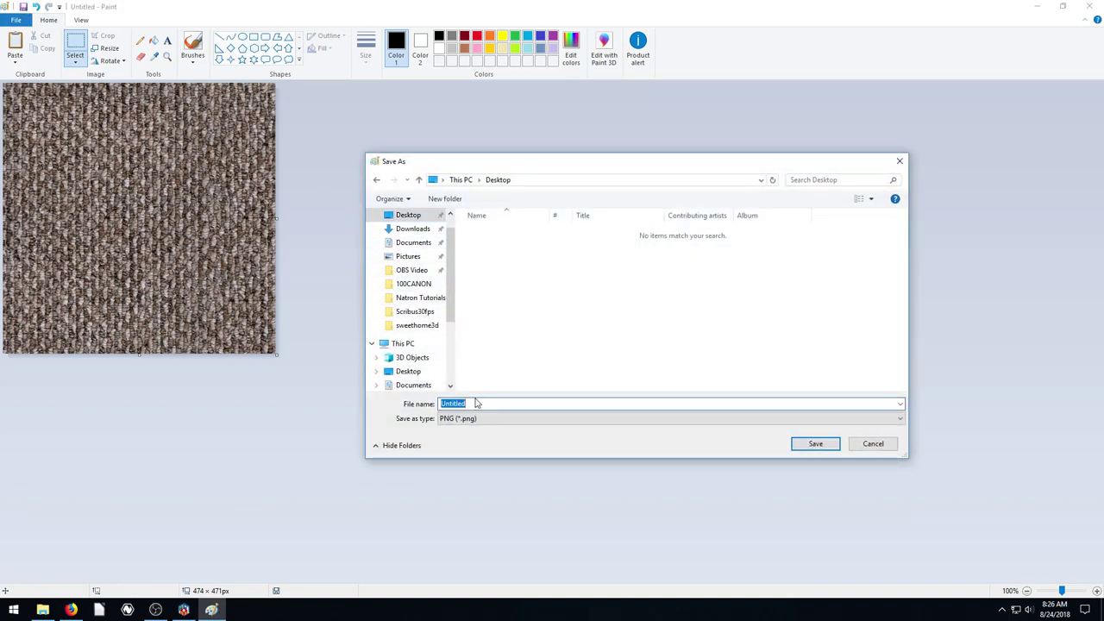
text(carpet_)
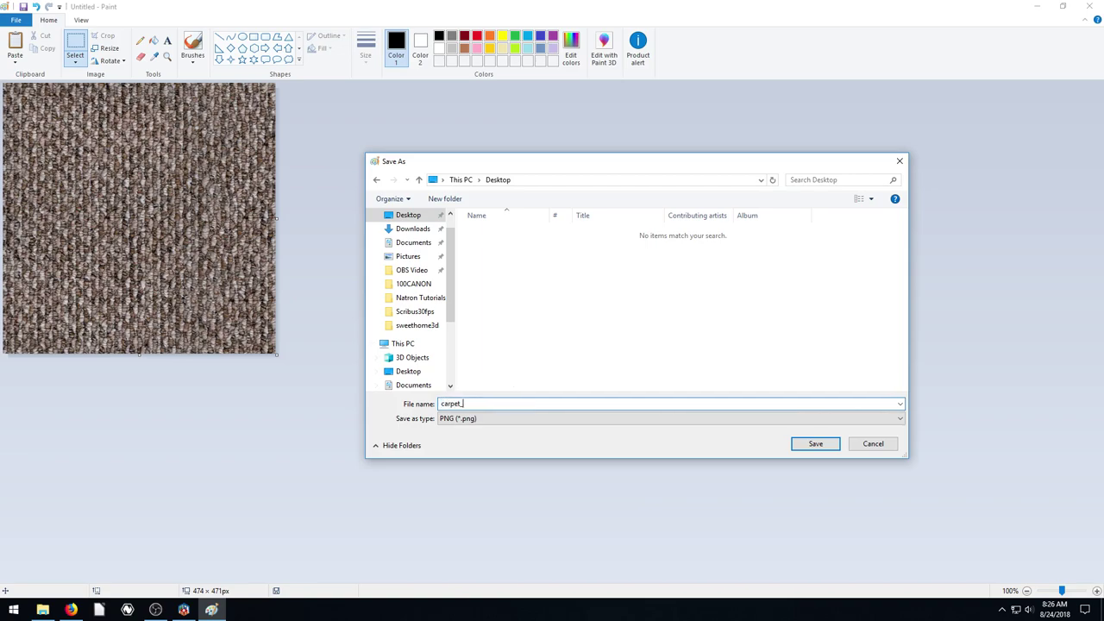
text(pattern)
click(815, 444)
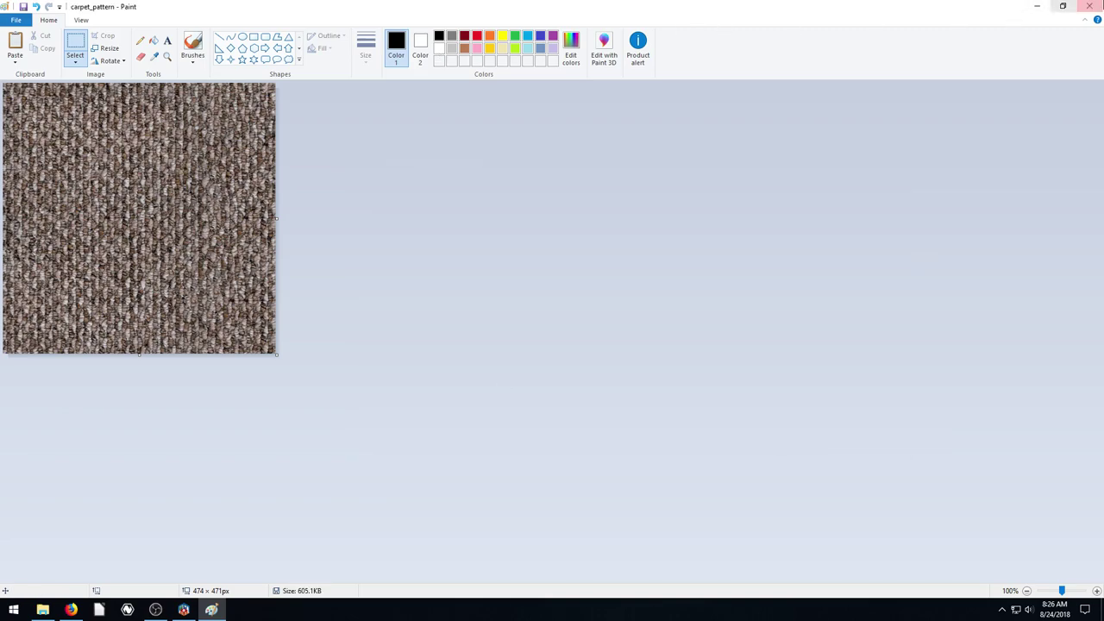
click(1088, 6)
Preview carpet_pattern on the Desktop, then restore Sweet Home 3D and rotate the living-room view
click(1038, 10)
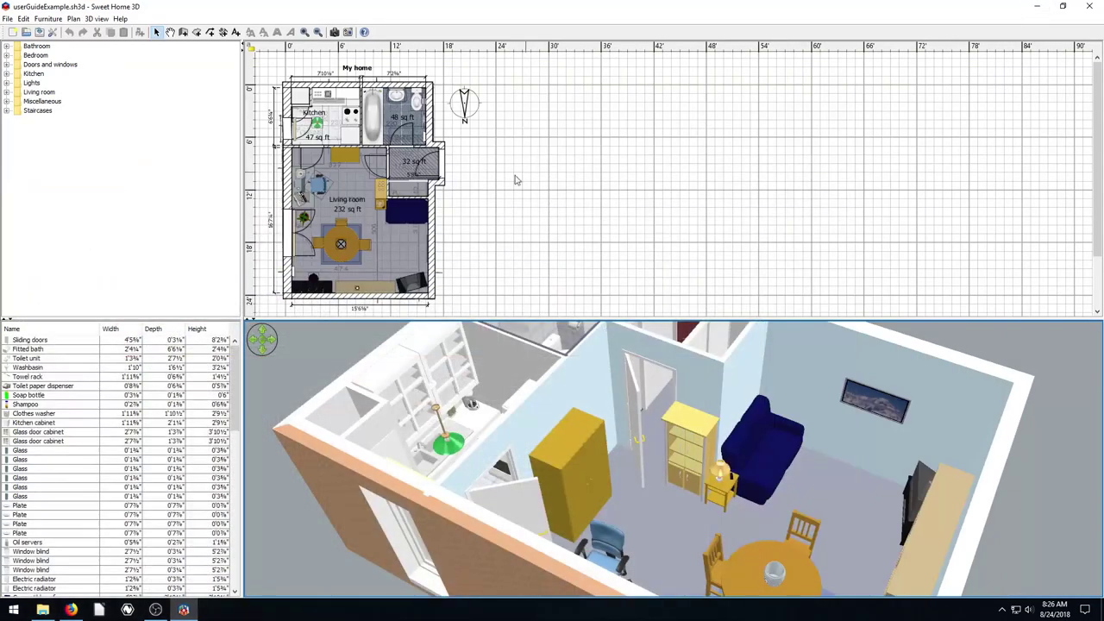
click(1005, 7)
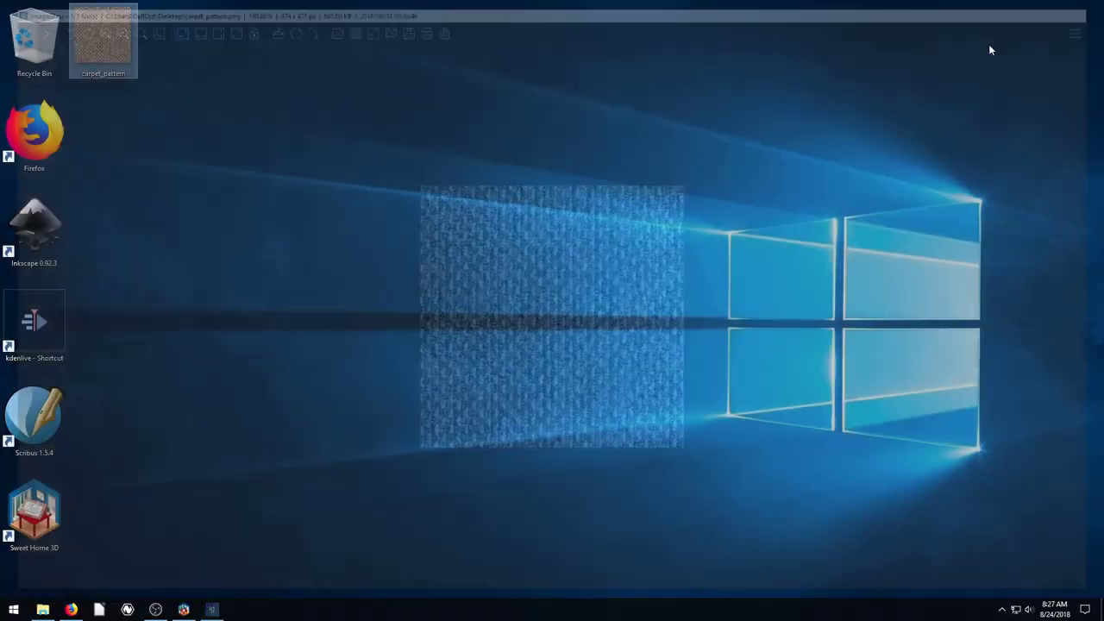
click(178, 612)
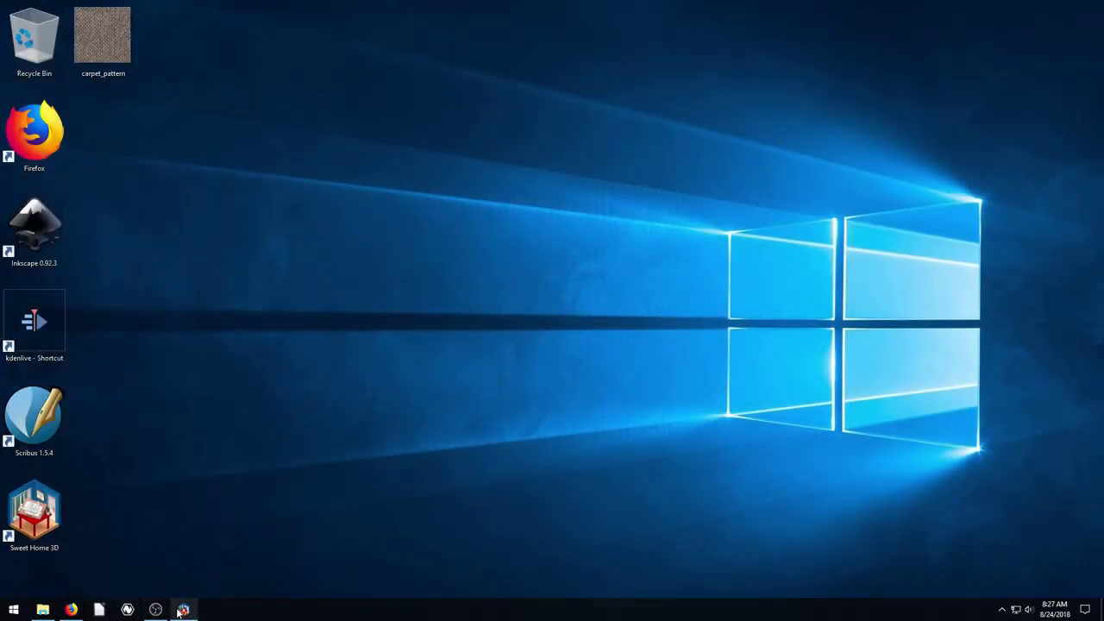
drag(561, 322, 698, 395)
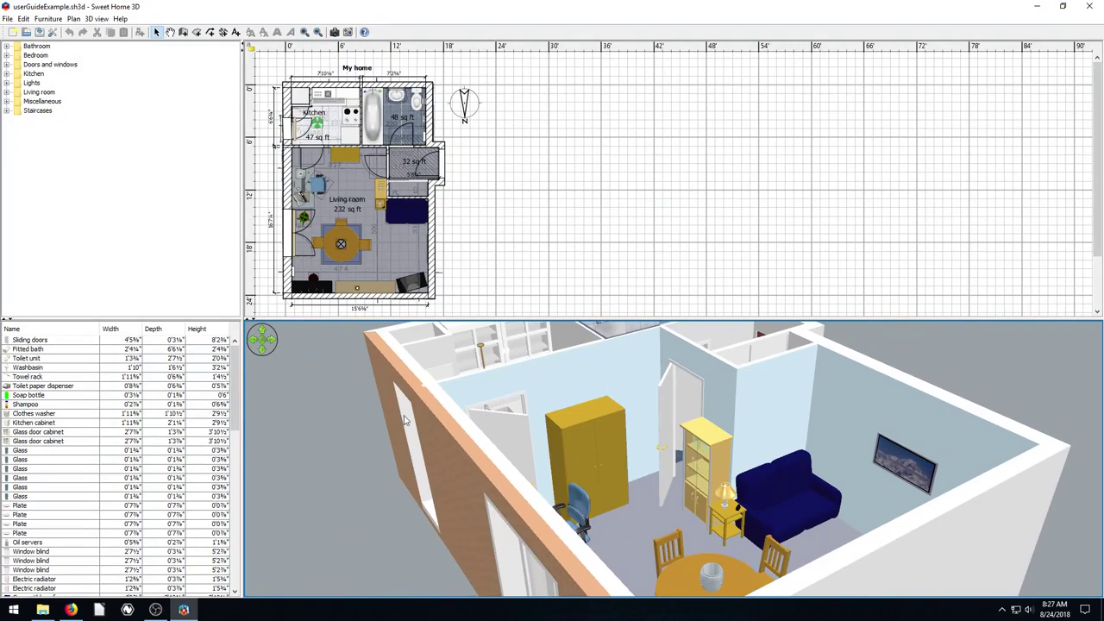
key(Left)
key(Left)
key(Left)
key(Left)
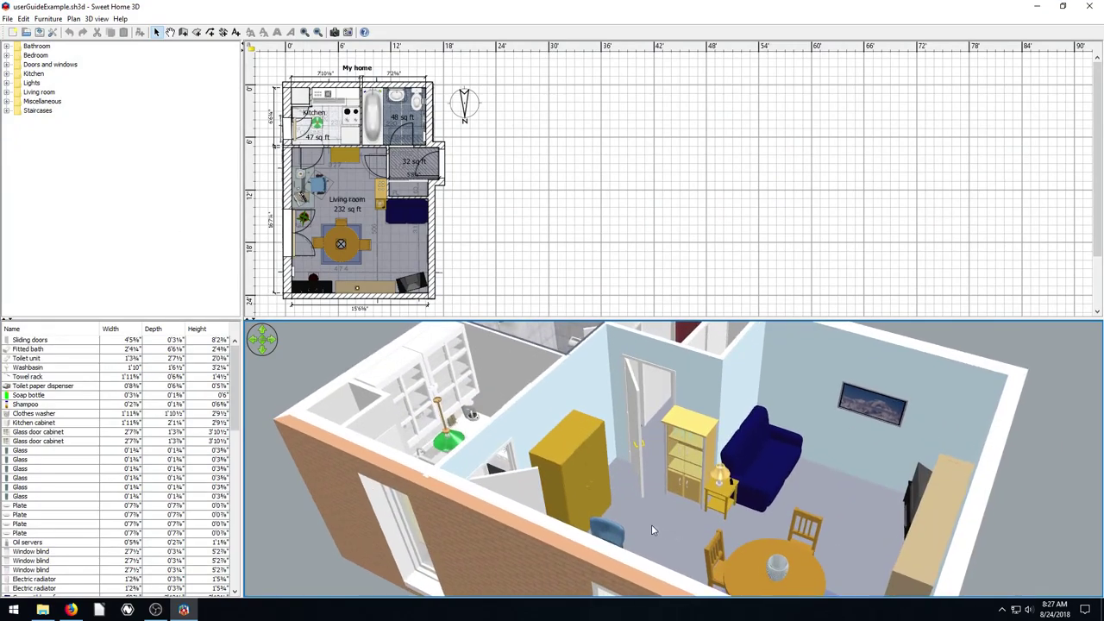
click(7, 19)
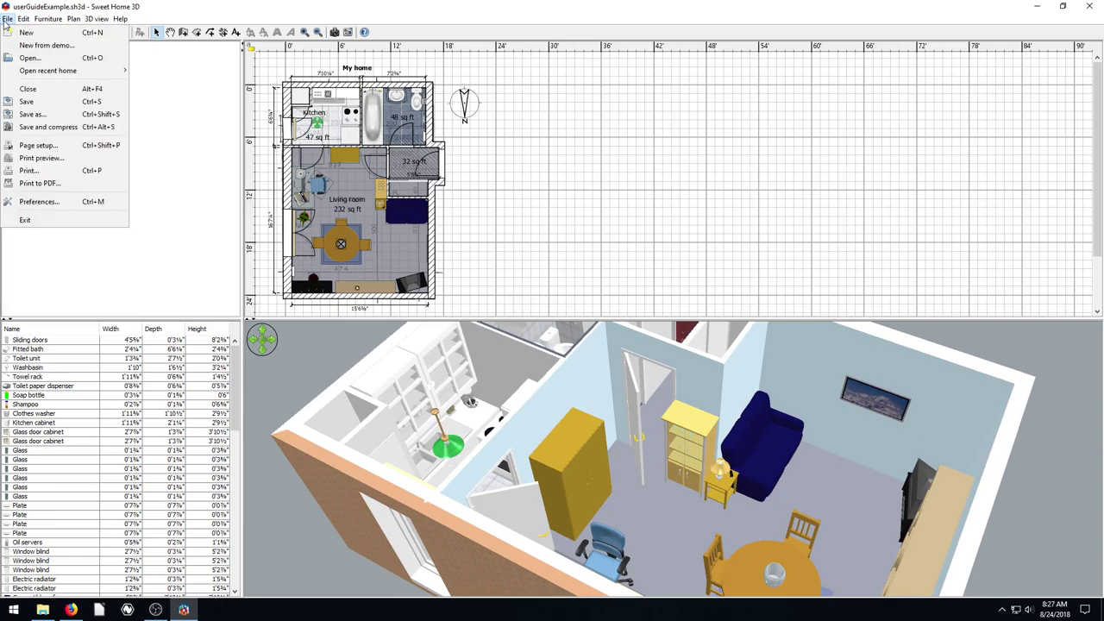
Start Furniture > Import texture and load carpet_pattern.png from the Desktop as its image
mouse_move(39, 24)
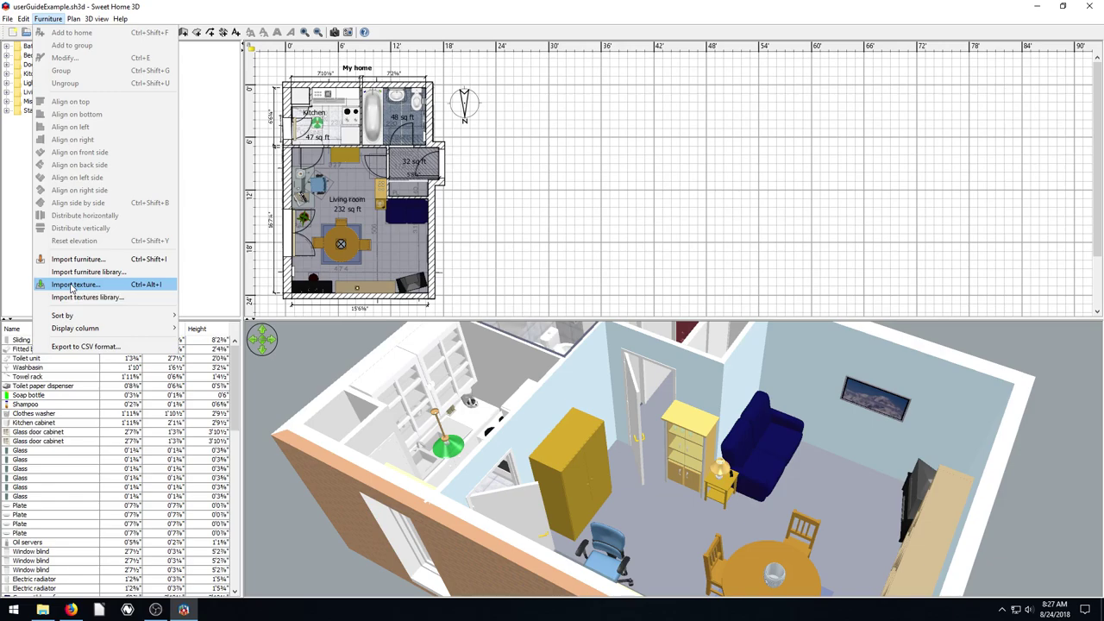
click(71, 287)
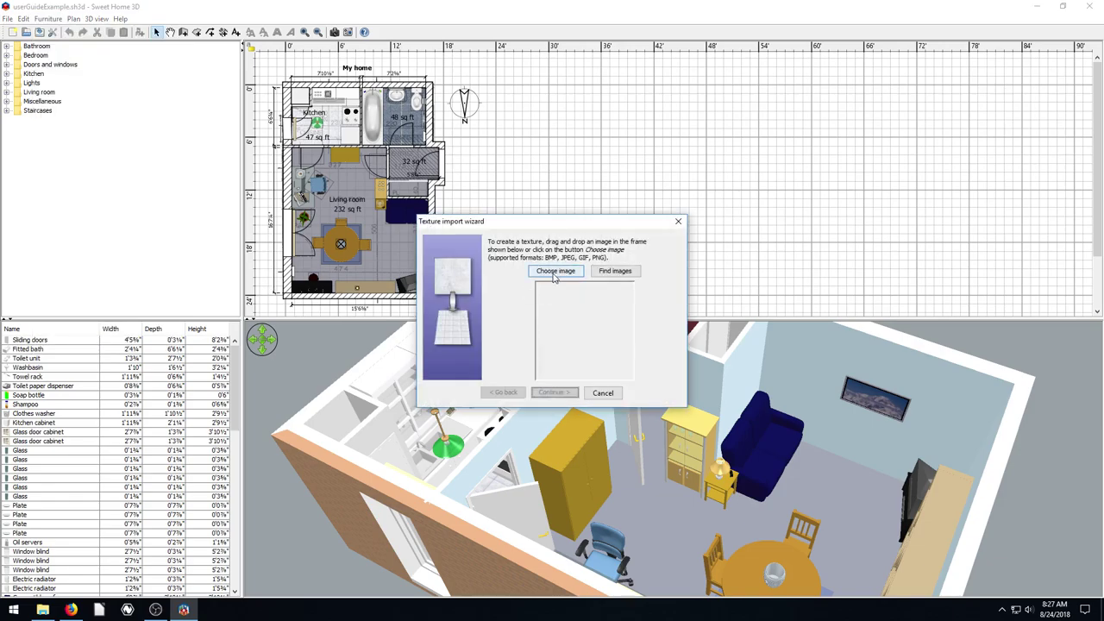
click(555, 270)
drag(553, 184, 659, 307)
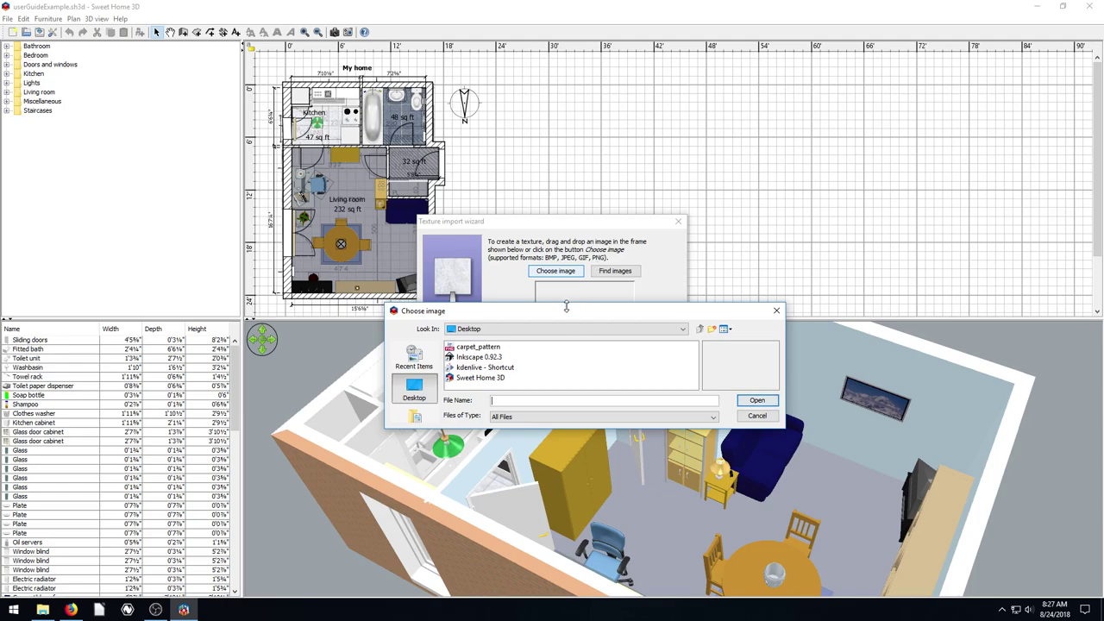
drag(566, 307, 578, 179)
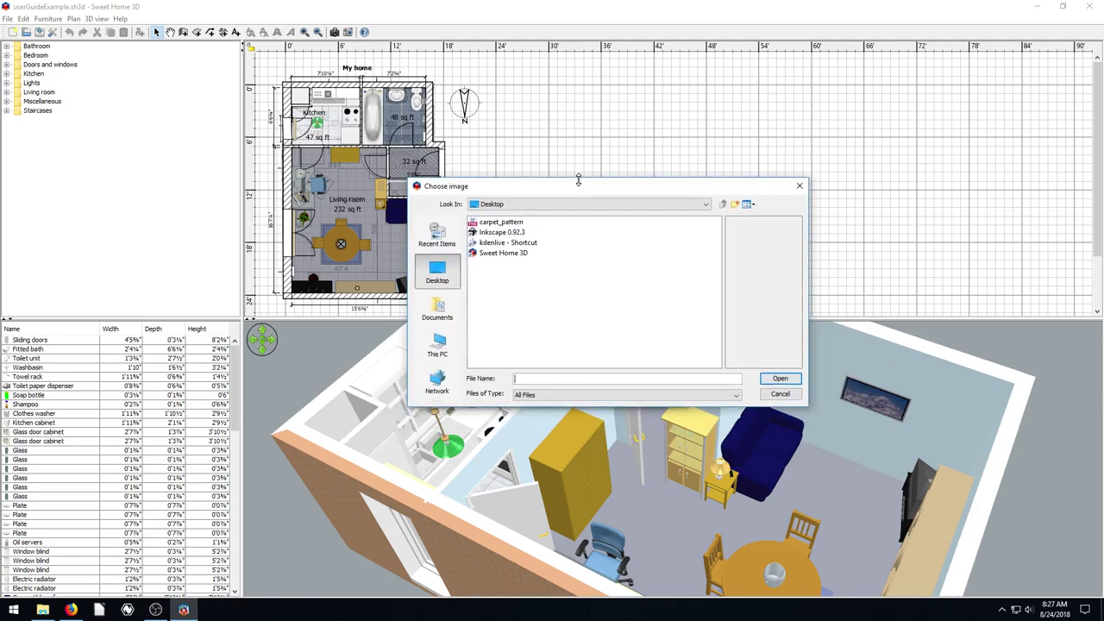
click(495, 224)
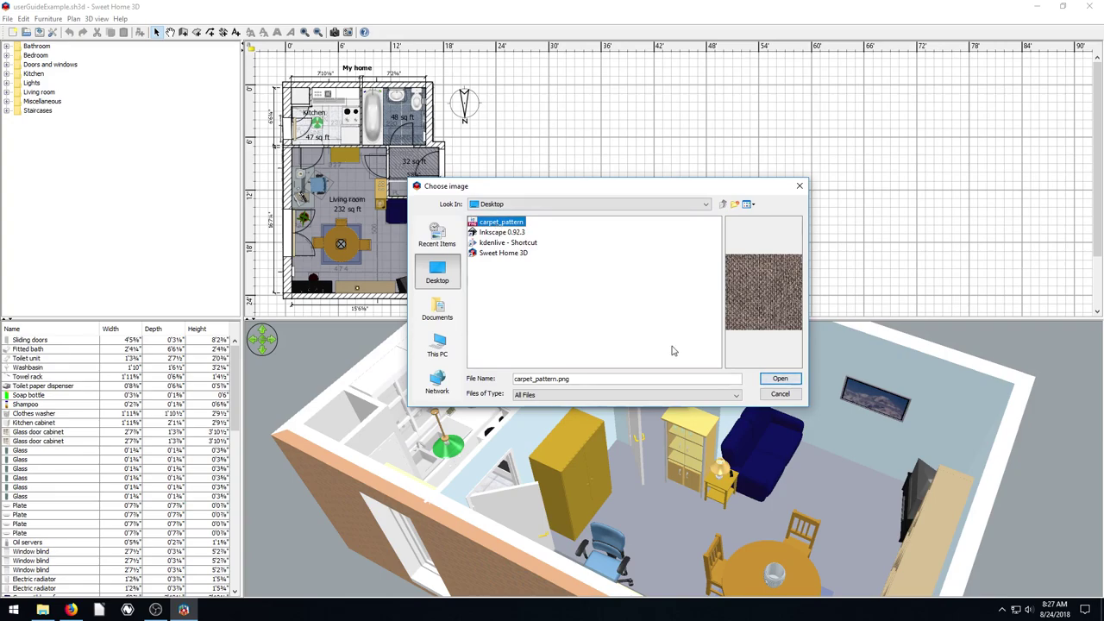
click(777, 382)
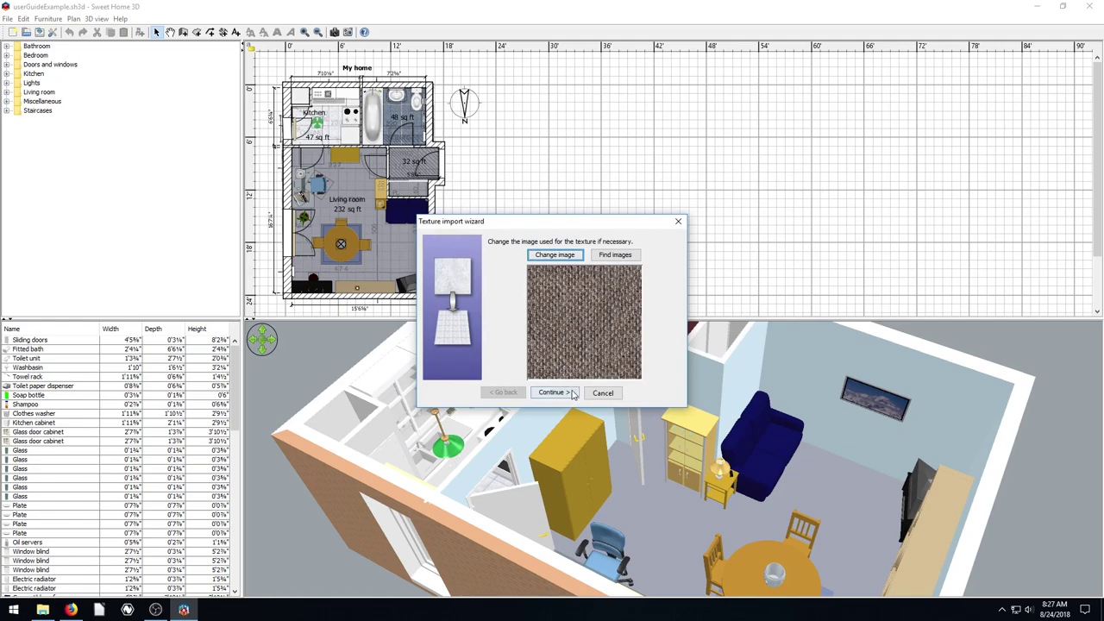
Name the texture carpet_pattern_Corkwood, copying 'Corkwood' from the Home Depot page
click(573, 394)
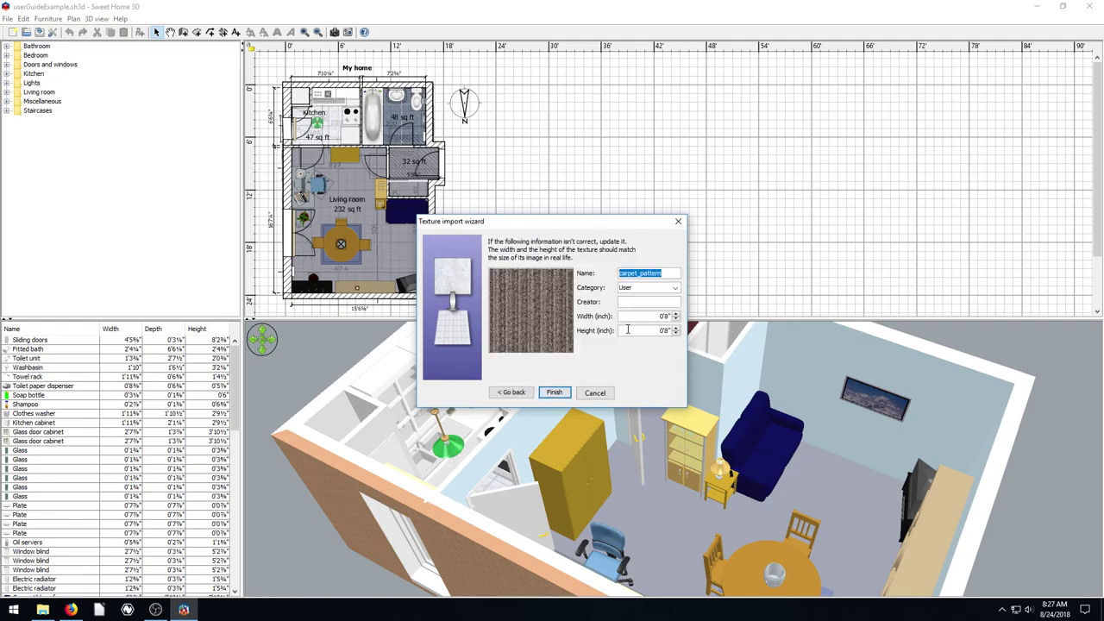
click(670, 274)
text(1223345)
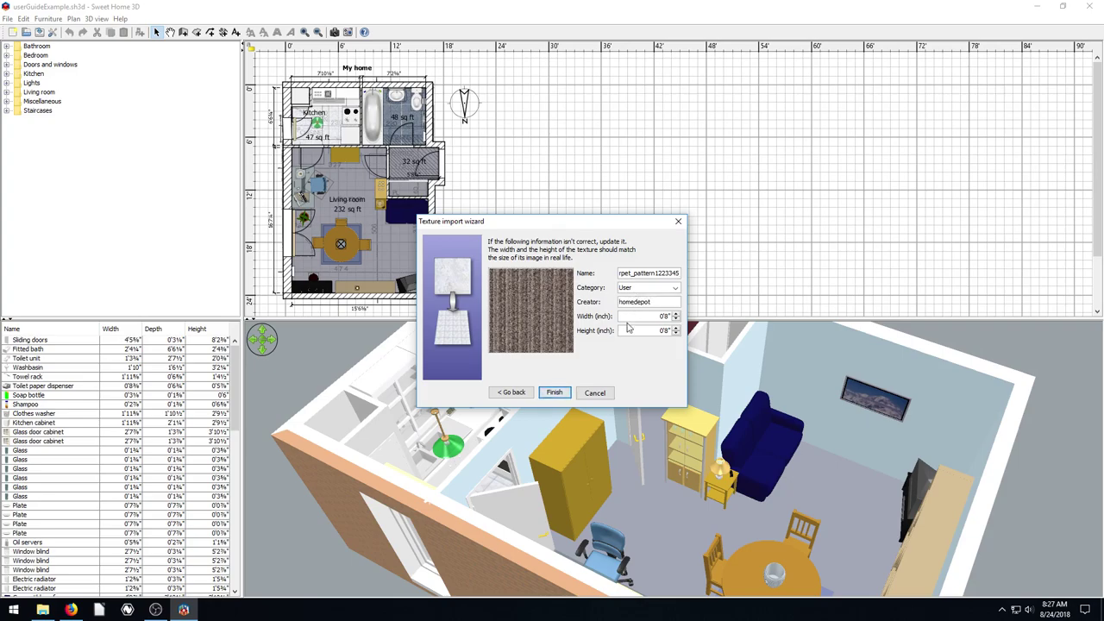
click(70, 610)
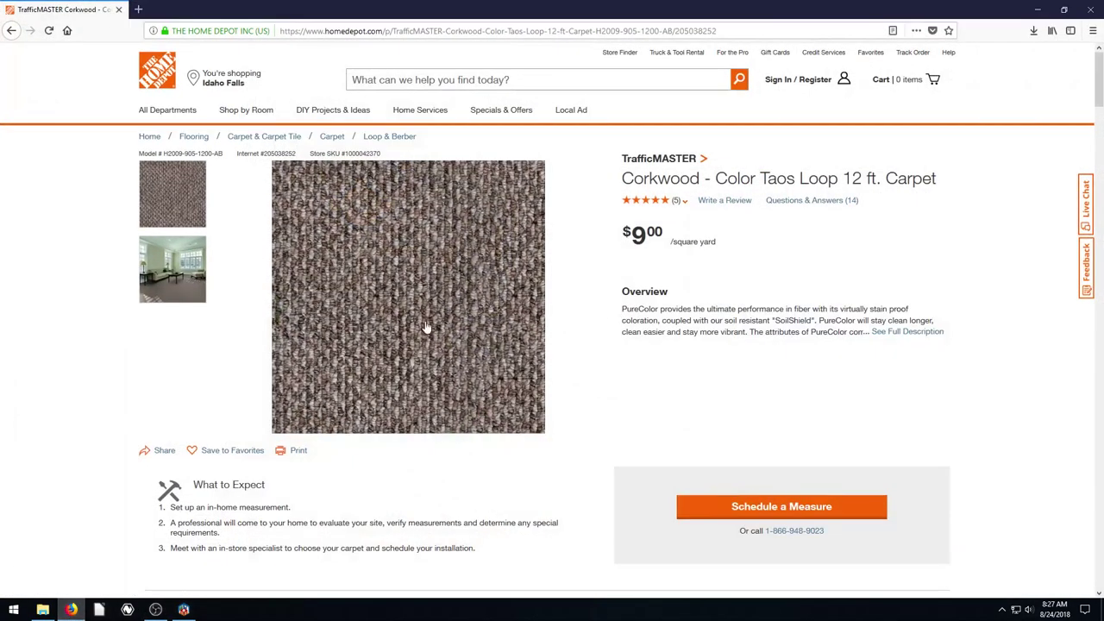
drag(622, 179, 701, 181)
key(ctrl+c)
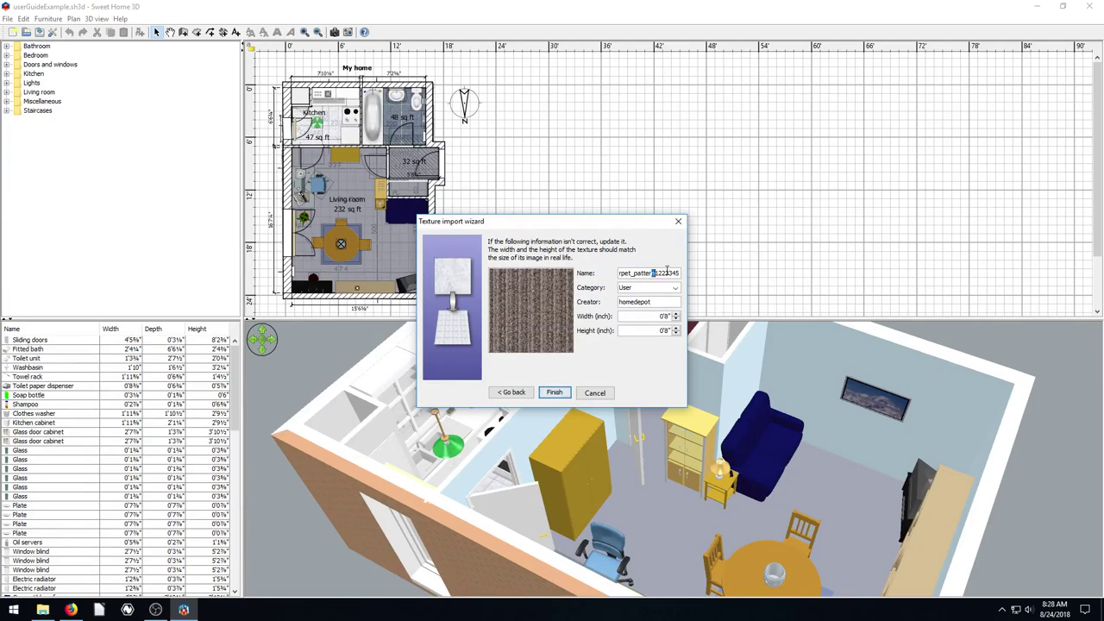
key(Delete)
key(Delete)
key(Delete)
key(Delete)
key(Delete)
key(Delete)
key(ctrl+v)
Set the texture width to 6 inches and finish the import
click(71, 609)
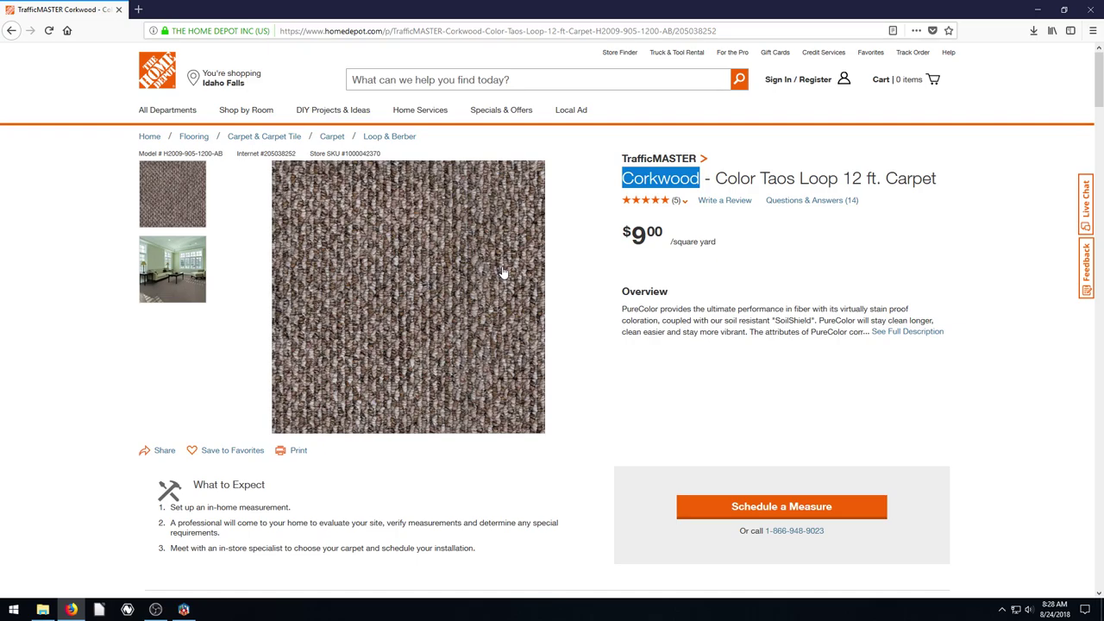
click(1038, 10)
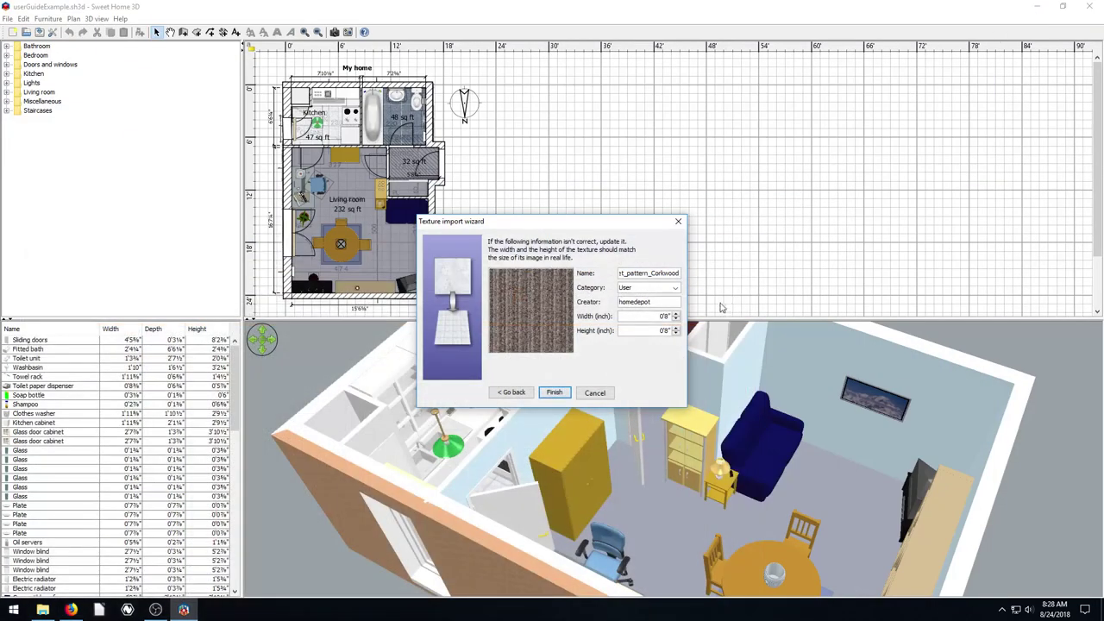
click(666, 317)
text(6)
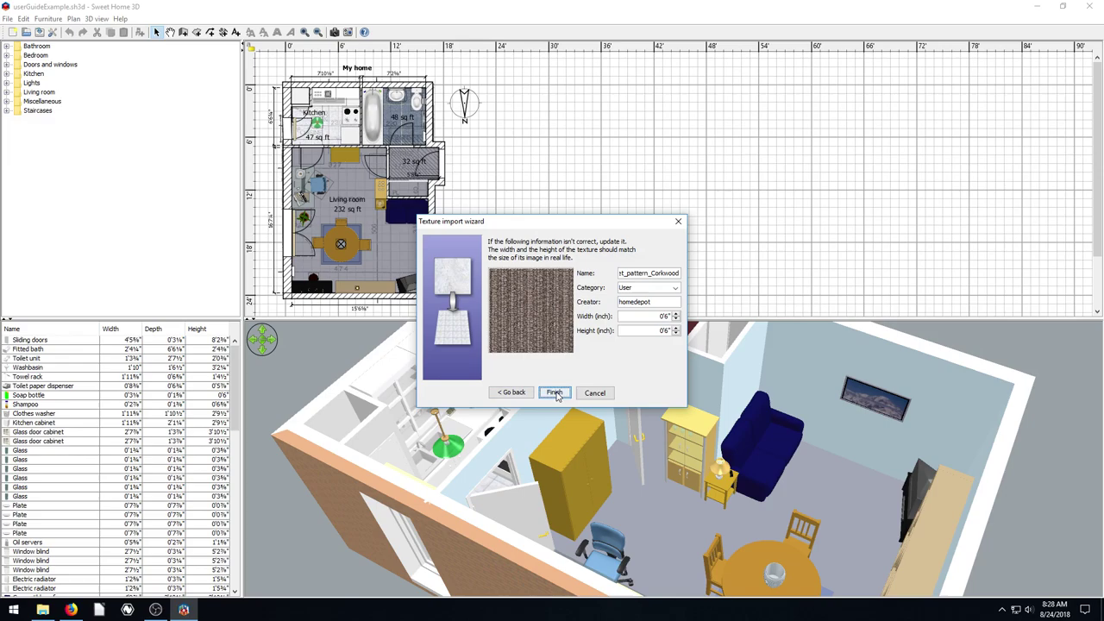
click(554, 393)
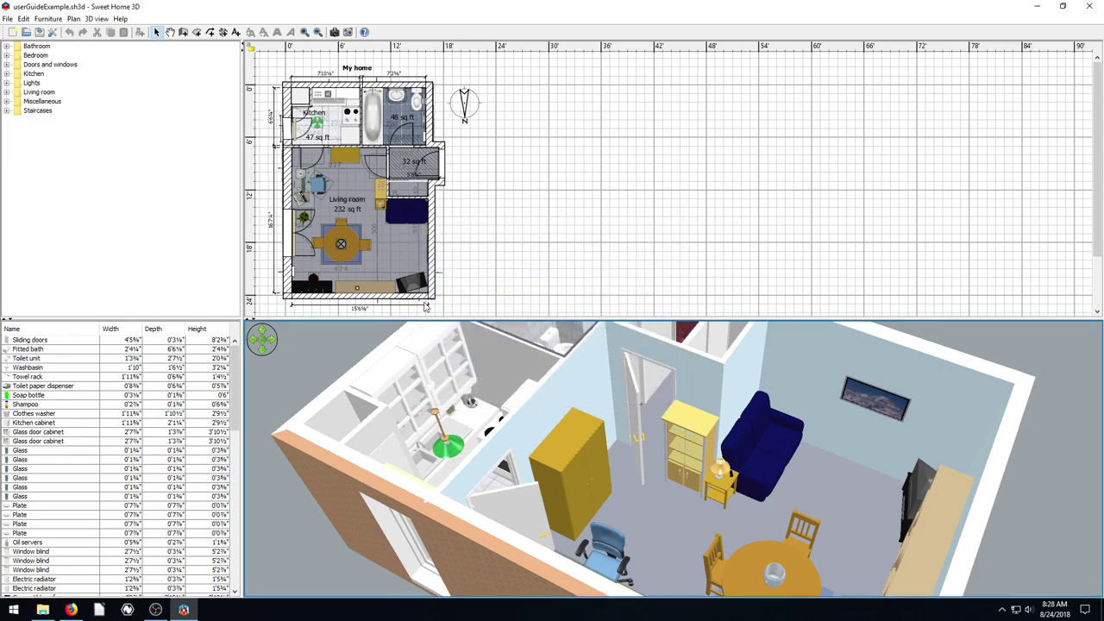
Cover the living room floor with the imported User carpet_pattern_Corkwood texture
double_click(349, 188)
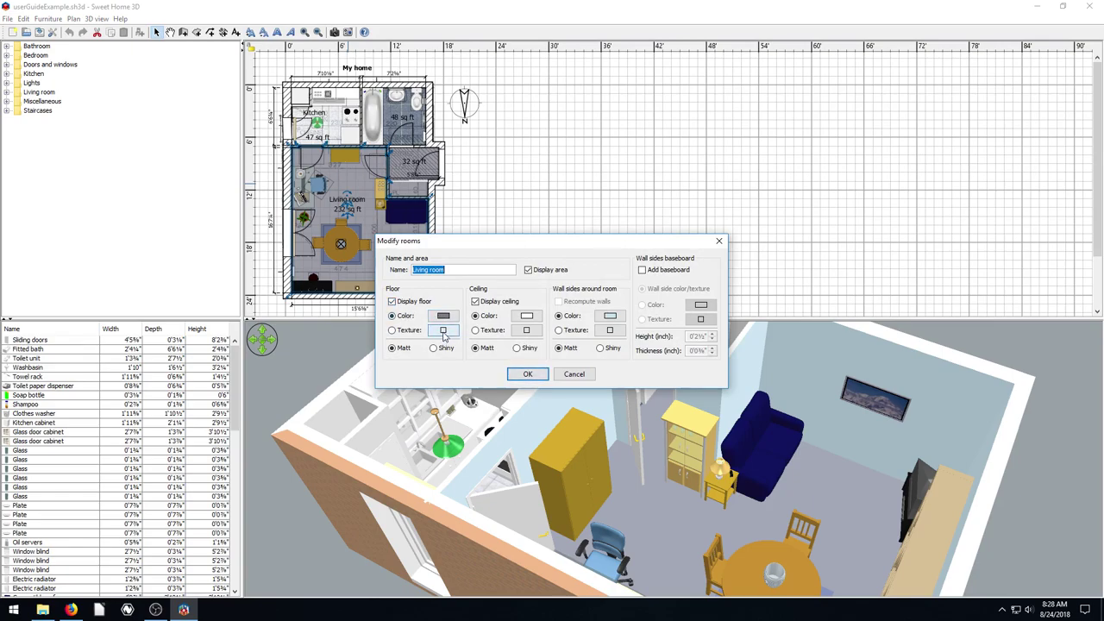
click(443, 331)
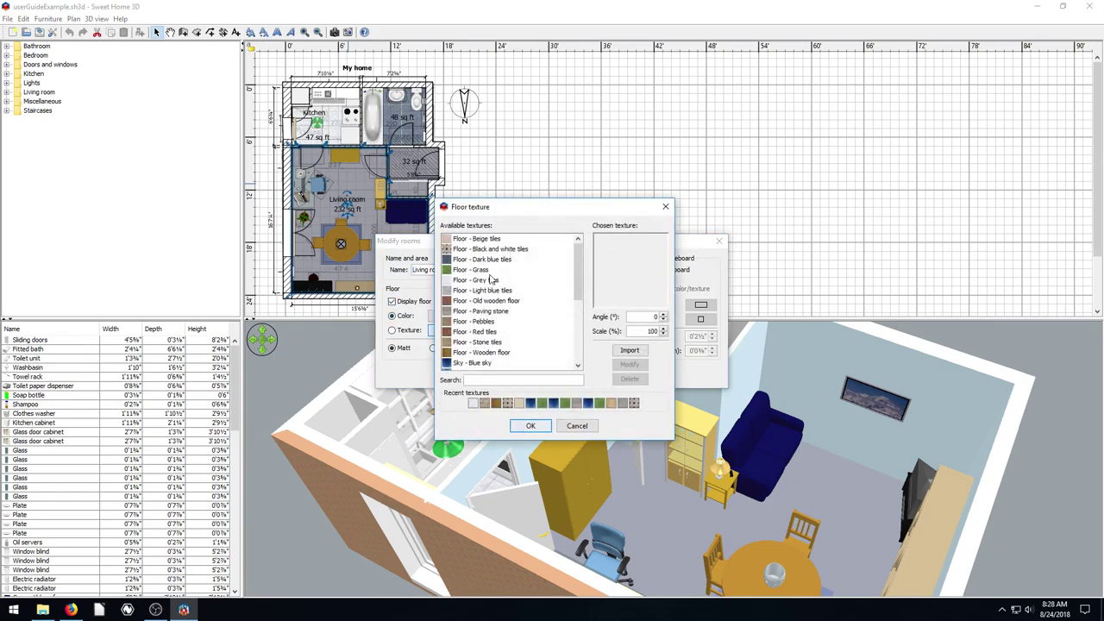
drag(578, 296, 576, 361)
click(478, 253)
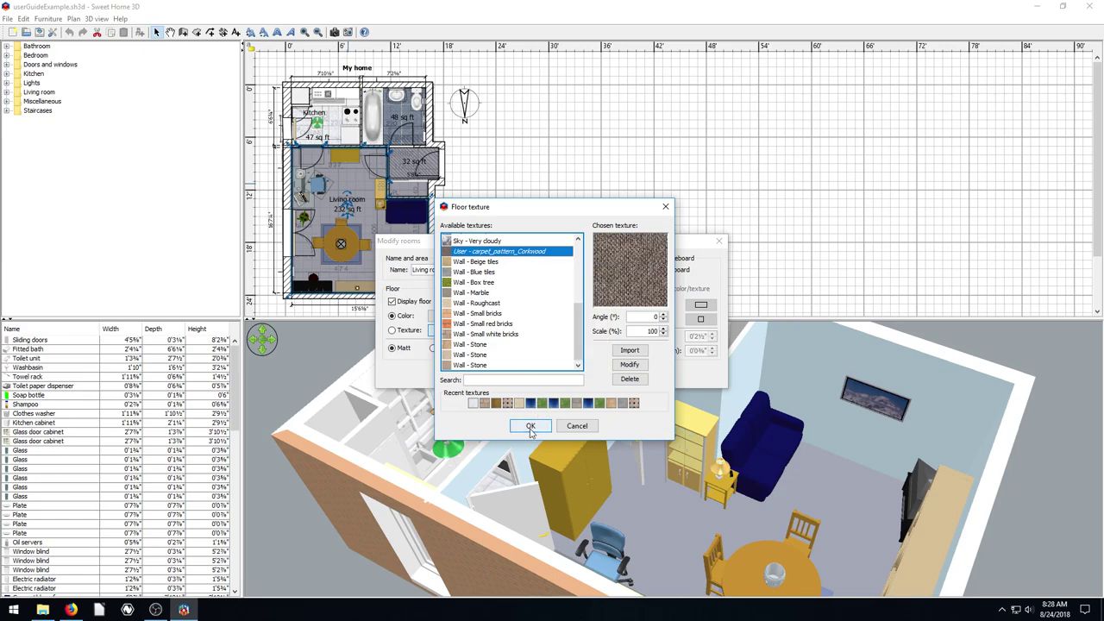
click(530, 426)
click(528, 375)
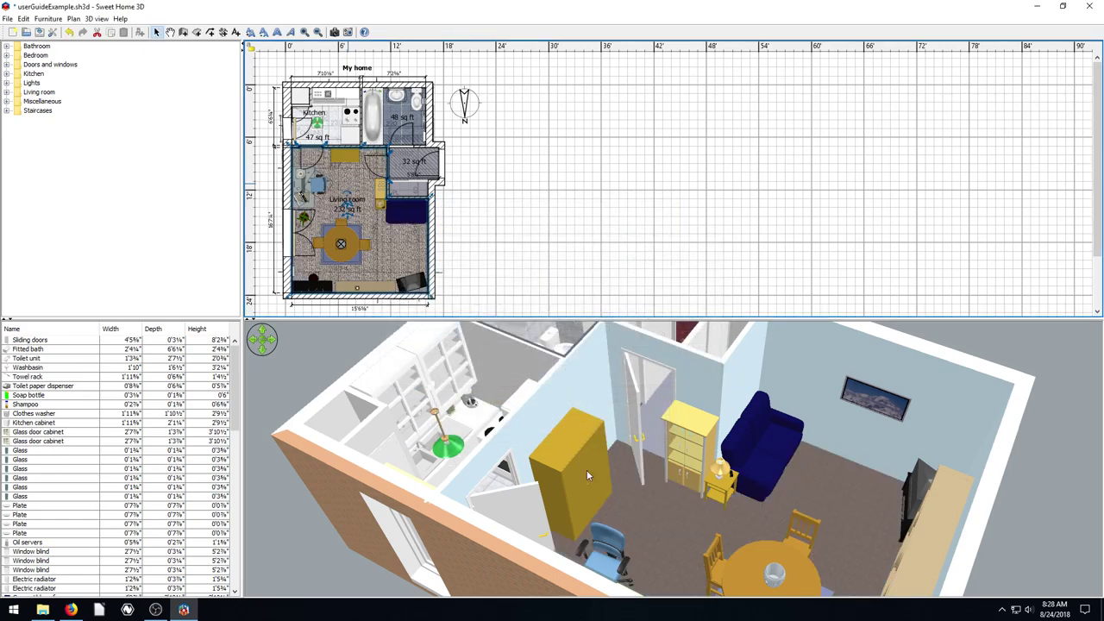
Lower the 3D camera into the room and turn toward the wardrobe and armchair
drag(648, 528, 589, 544)
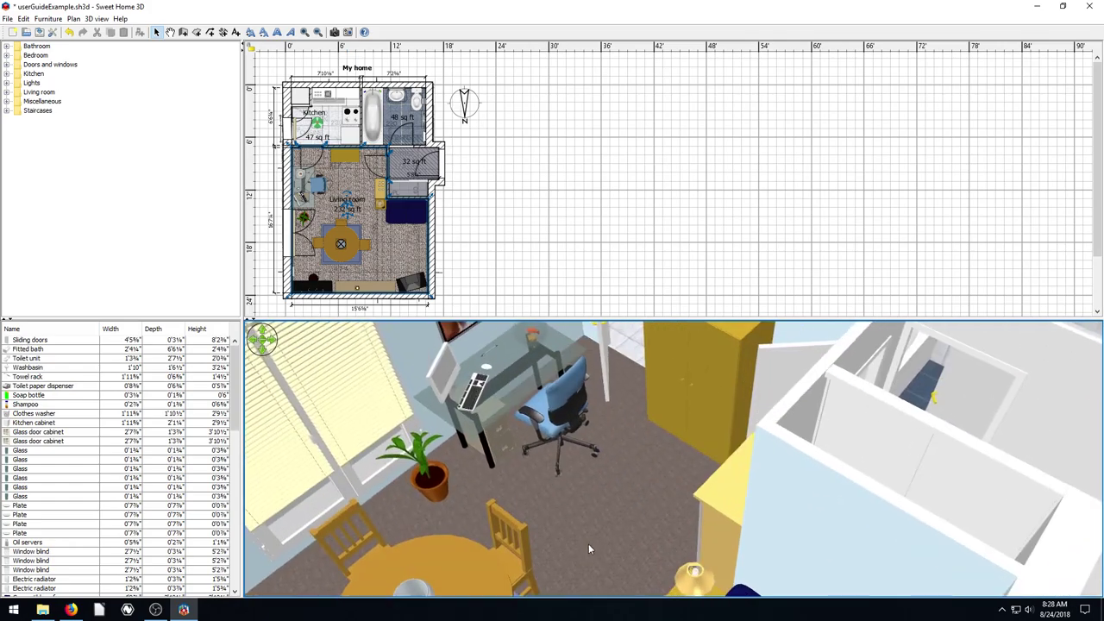
scroll(549, 512, down, 3)
scroll(570, 497, up, 3)
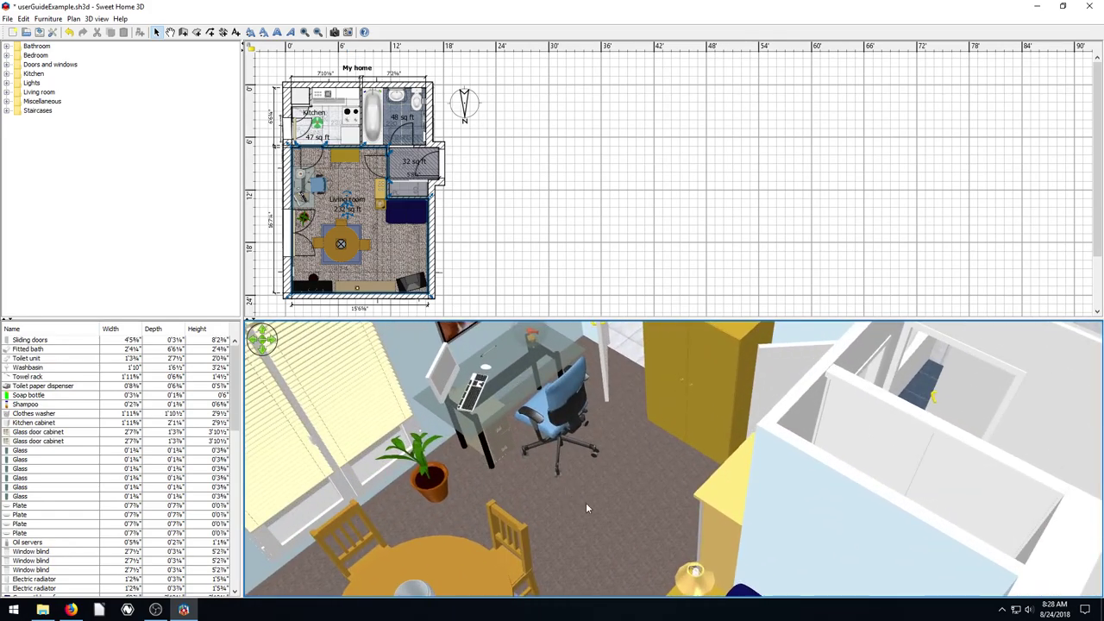
drag(585, 502, 497, 468)
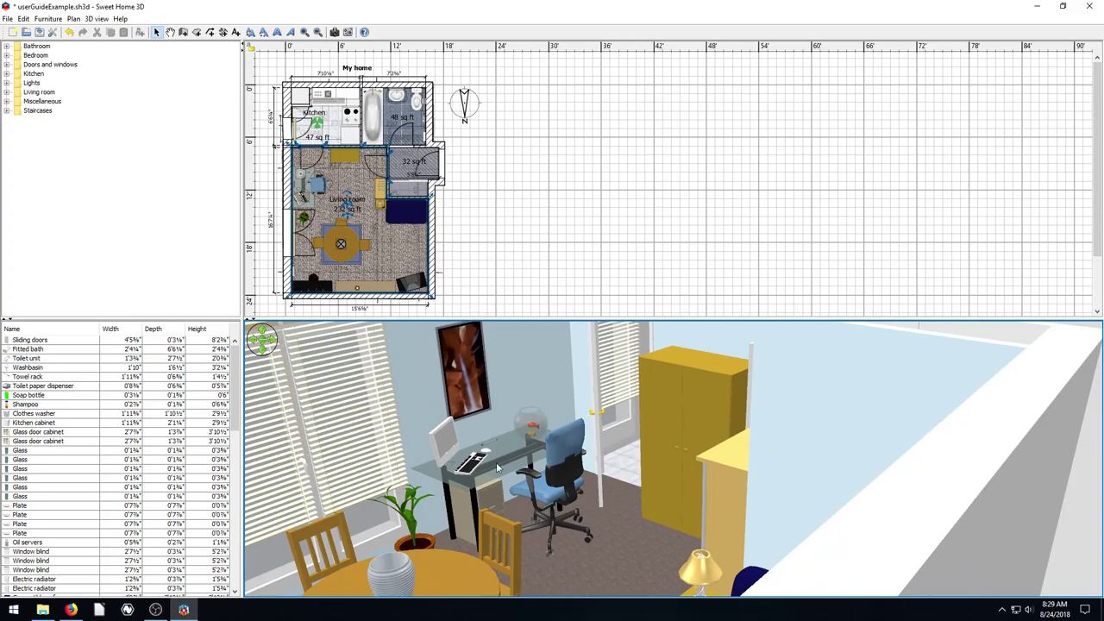
Search the Home Depot site for 'paint colors'
click(70, 610)
click(394, 79)
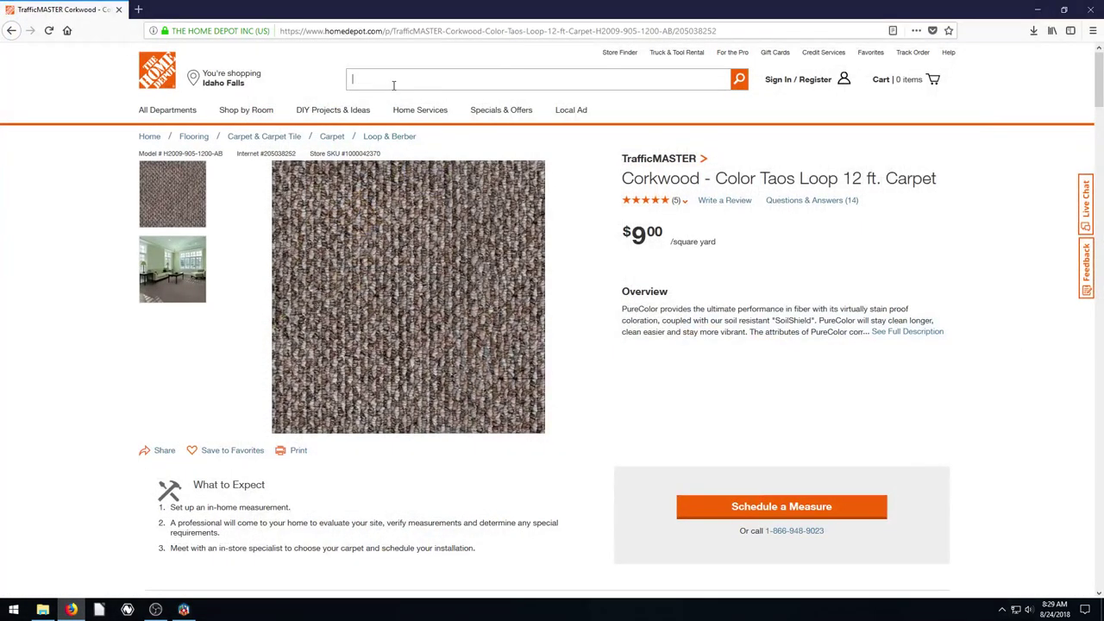
text(paint colors)
key(Return)
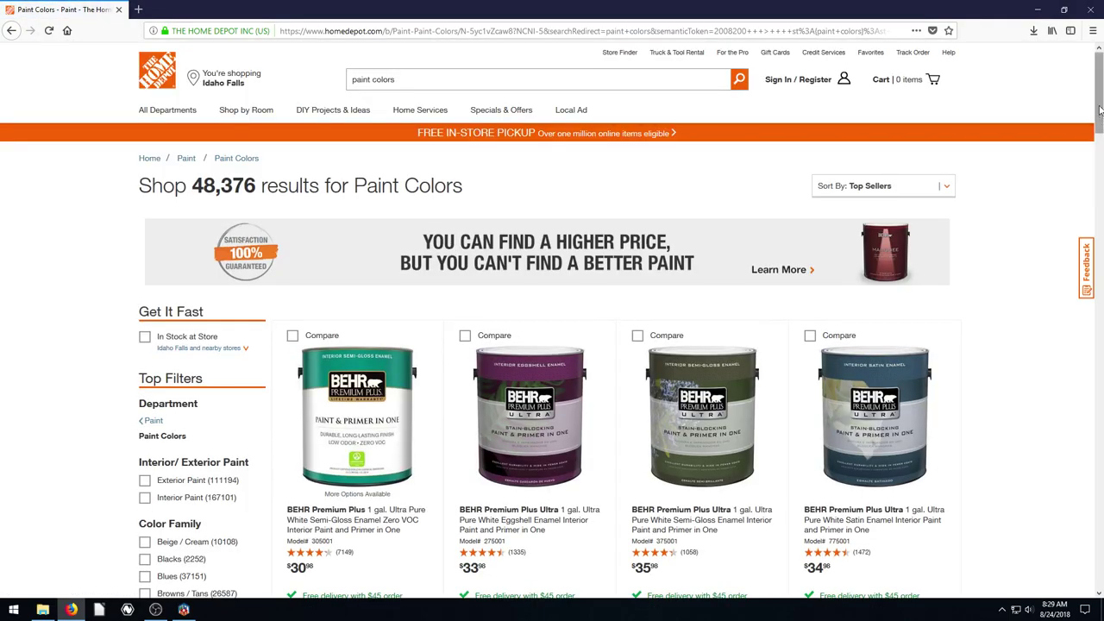
drag(1099, 115, 1084, 340)
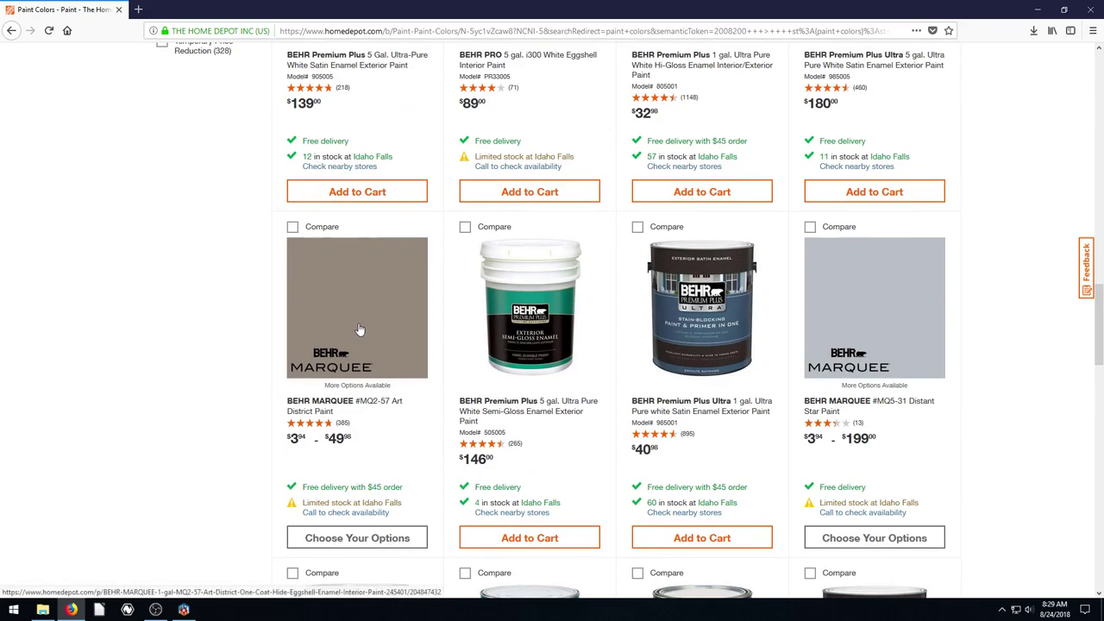
Open the BEHR MARQUEE MQ2-57 Art District paint page, then go back to Sweet Home 3D
click(361, 330)
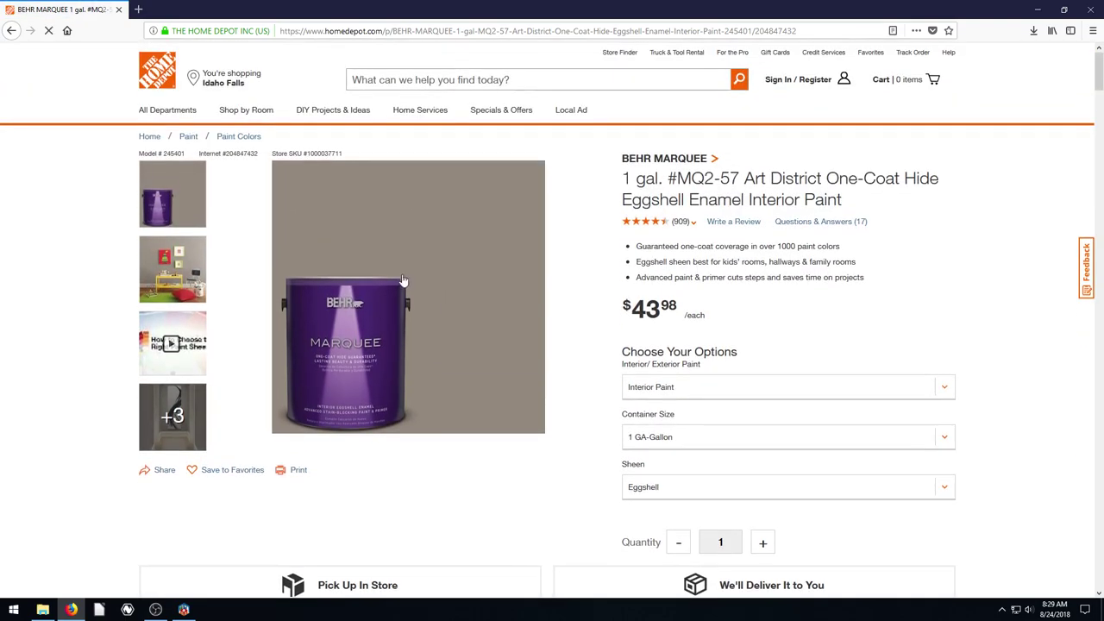
scroll(469, 291, down, 7)
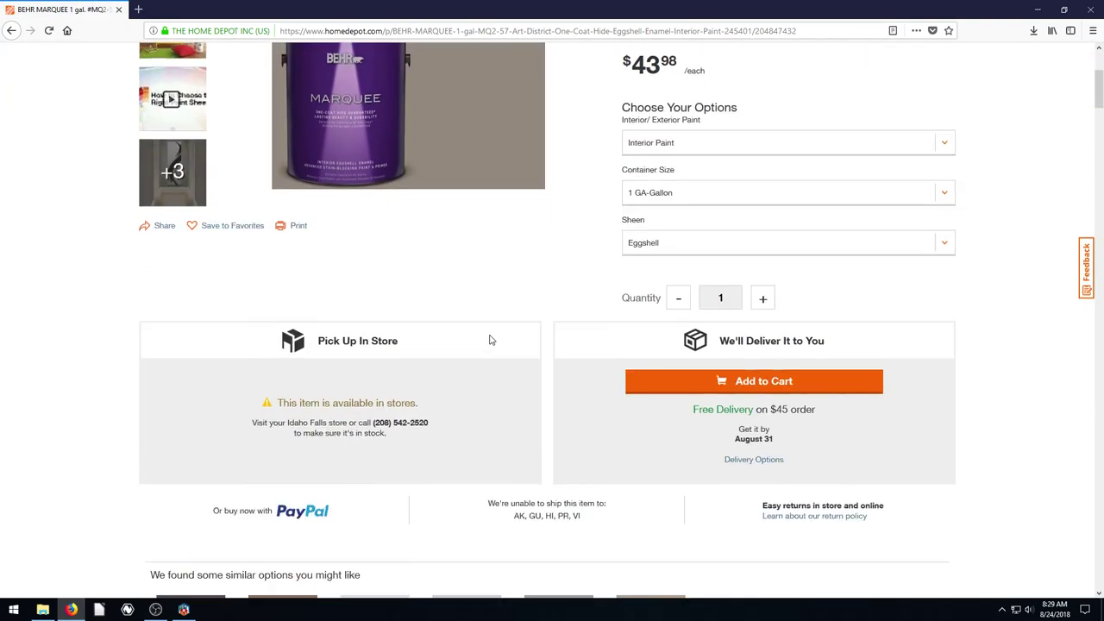
scroll(535, 370, up, 4)
scroll(382, 359, up, 3)
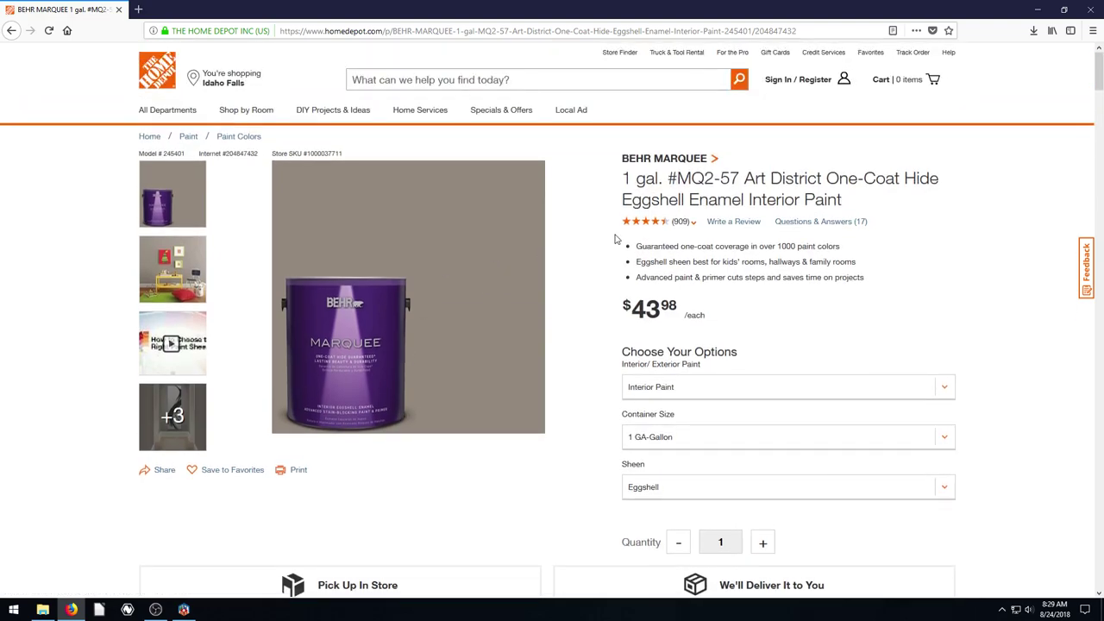
click(184, 607)
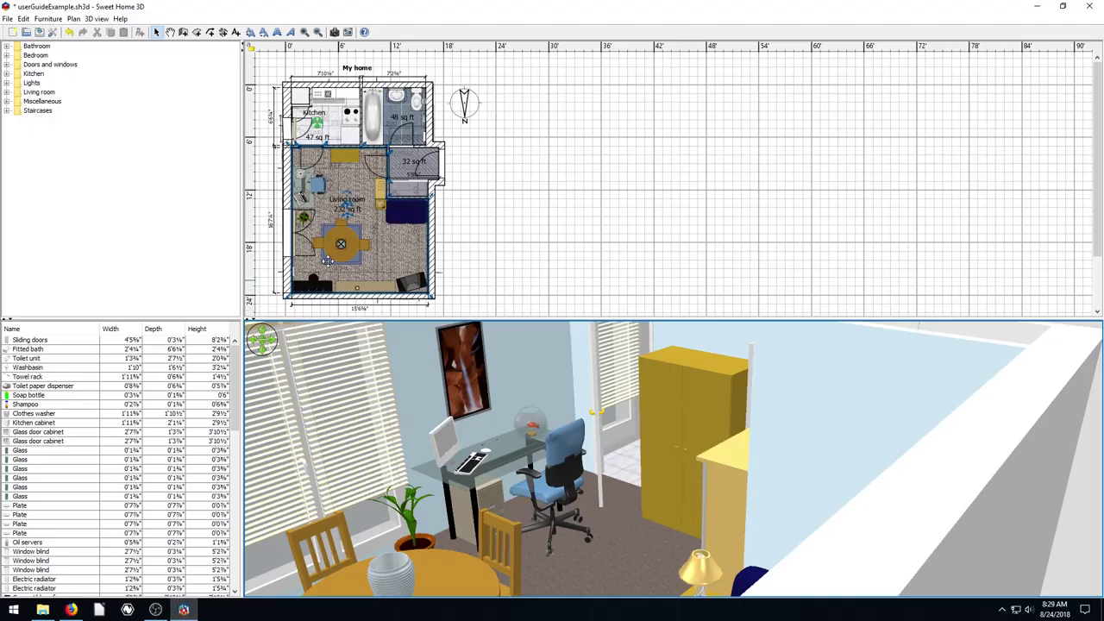
Open the living room's wall colour chooser and try sampling with its eyedropper
double_click(393, 249)
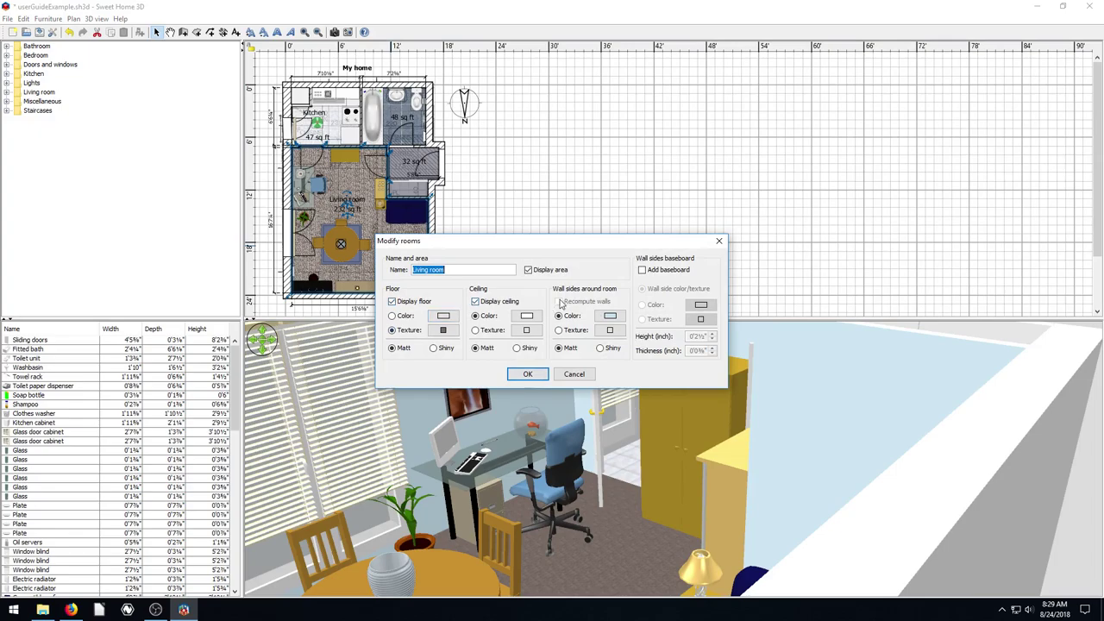
click(609, 317)
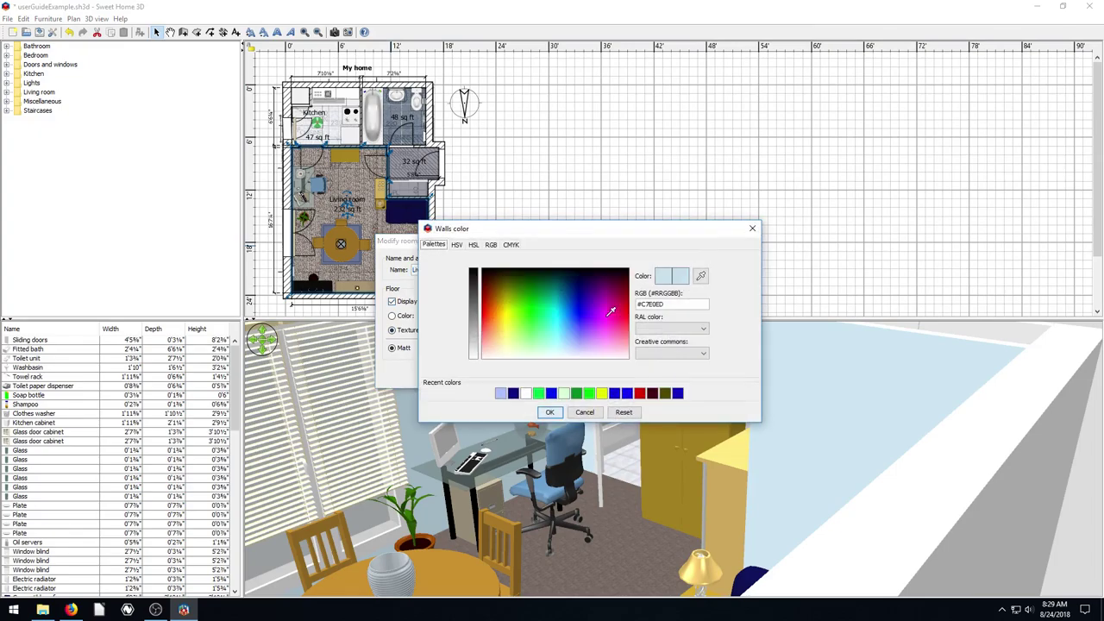
click(700, 276)
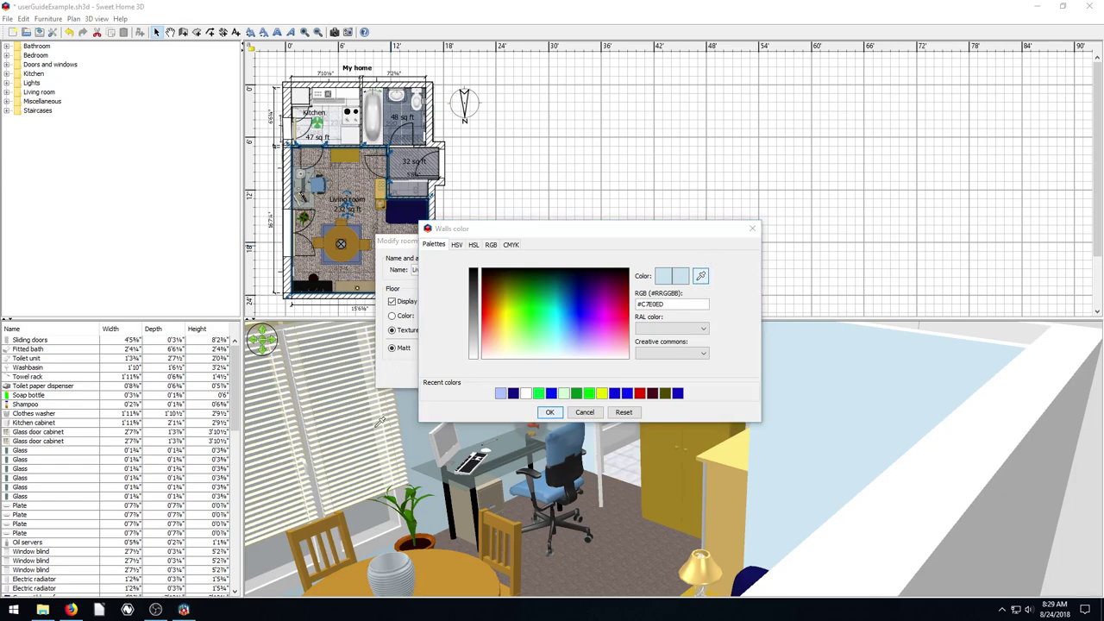
click(71, 610)
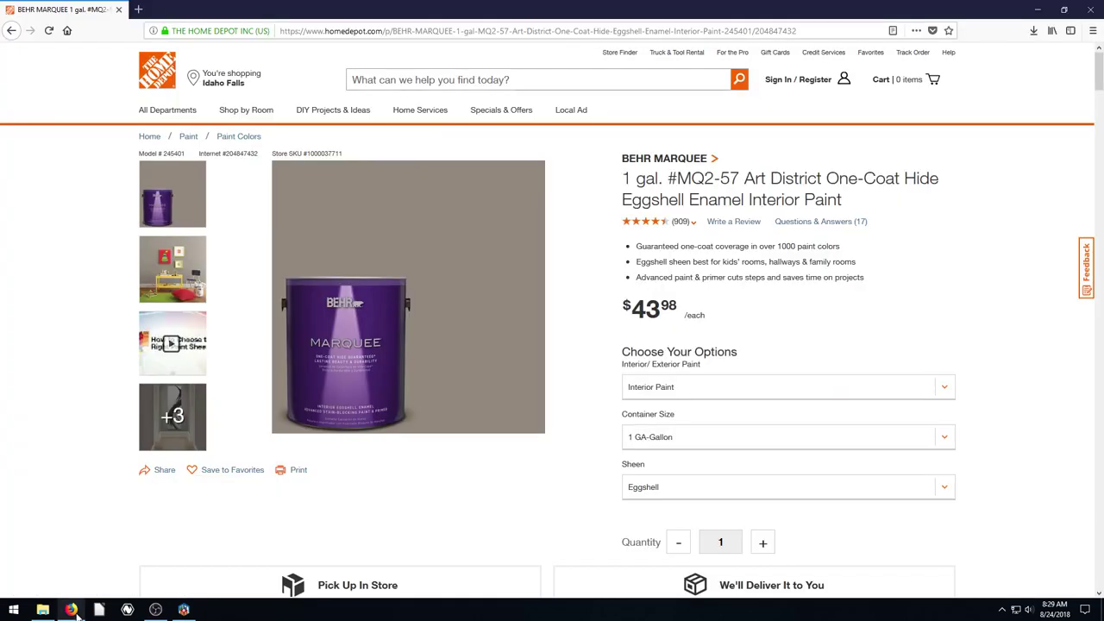
key(alt+Tab)
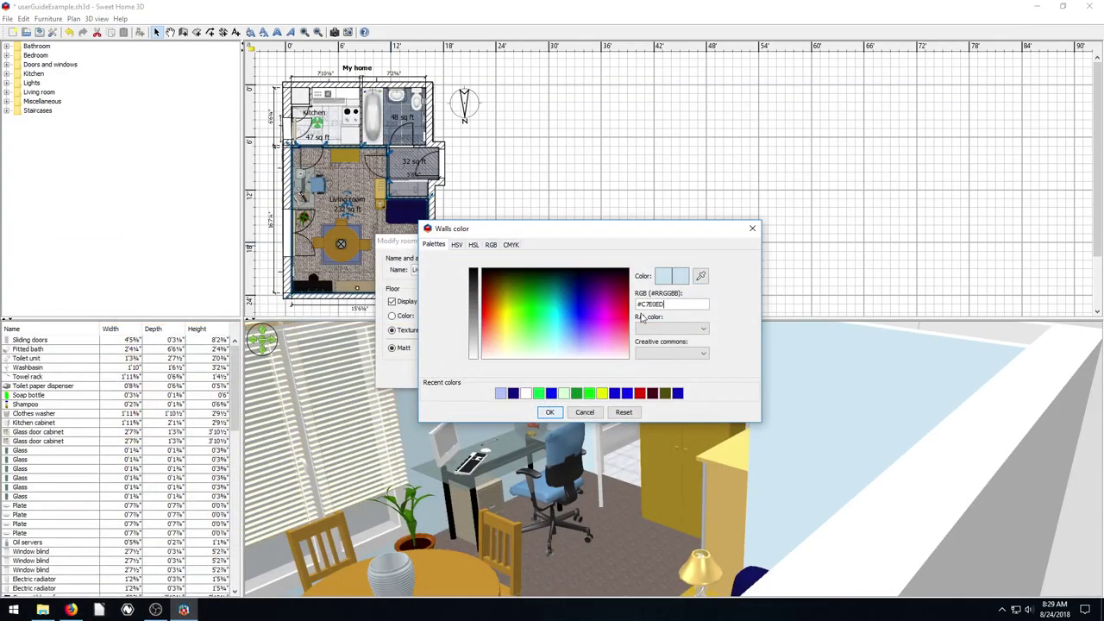
Browse the Creative commons and RAL colour lists without picking, then switch to the Firefox paint page
click(703, 353)
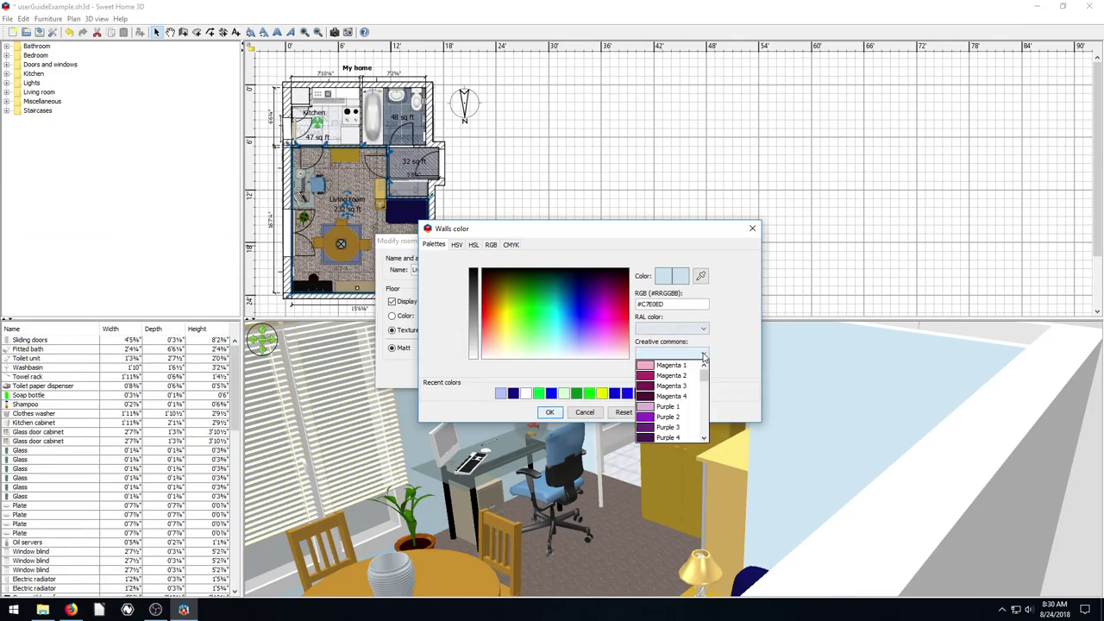
click(704, 353)
click(703, 331)
click(703, 332)
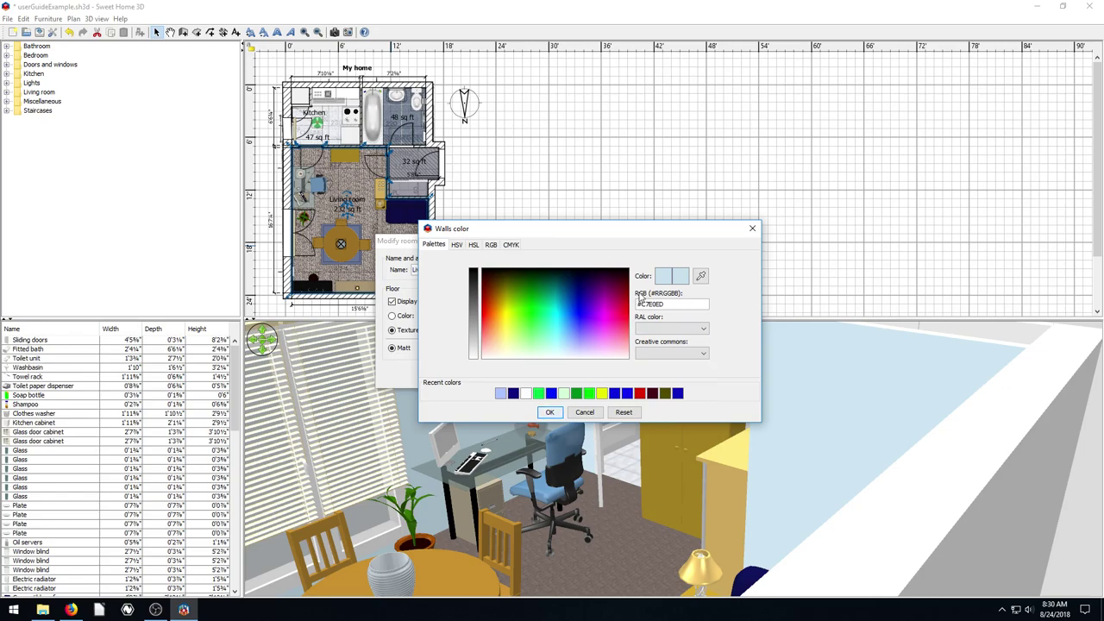
click(71, 609)
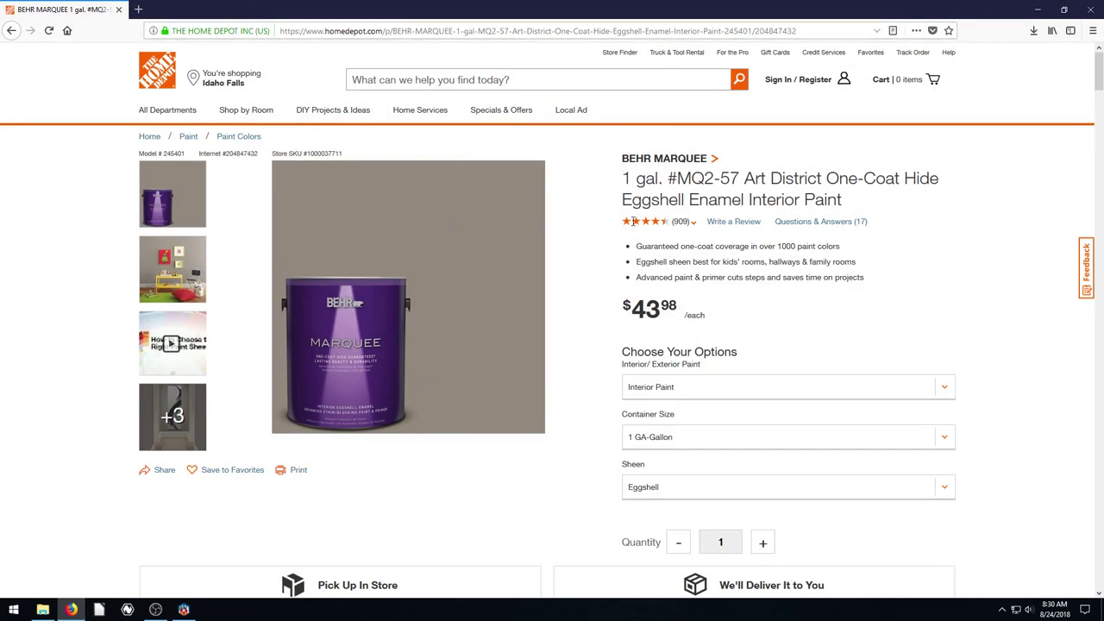
Inspect the paint can image's page element in Firefox's inspector
right_click(487, 241)
right_click(490, 195)
right_click(490, 194)
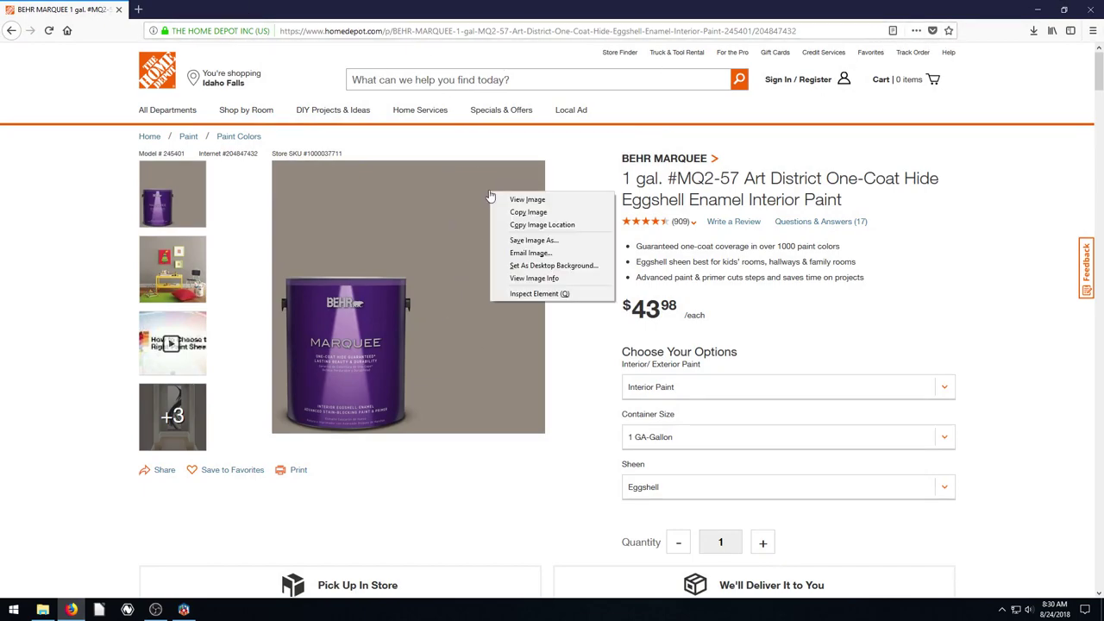
click(522, 293)
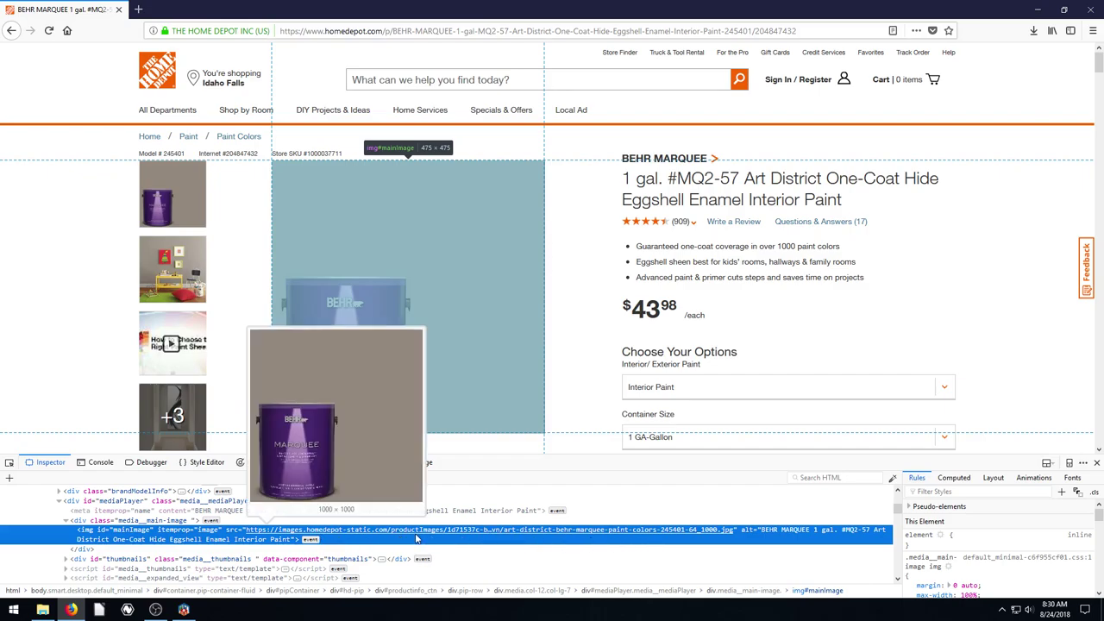
Scroll through the inspector's Rules pane, then close the inspector
click(1101, 529)
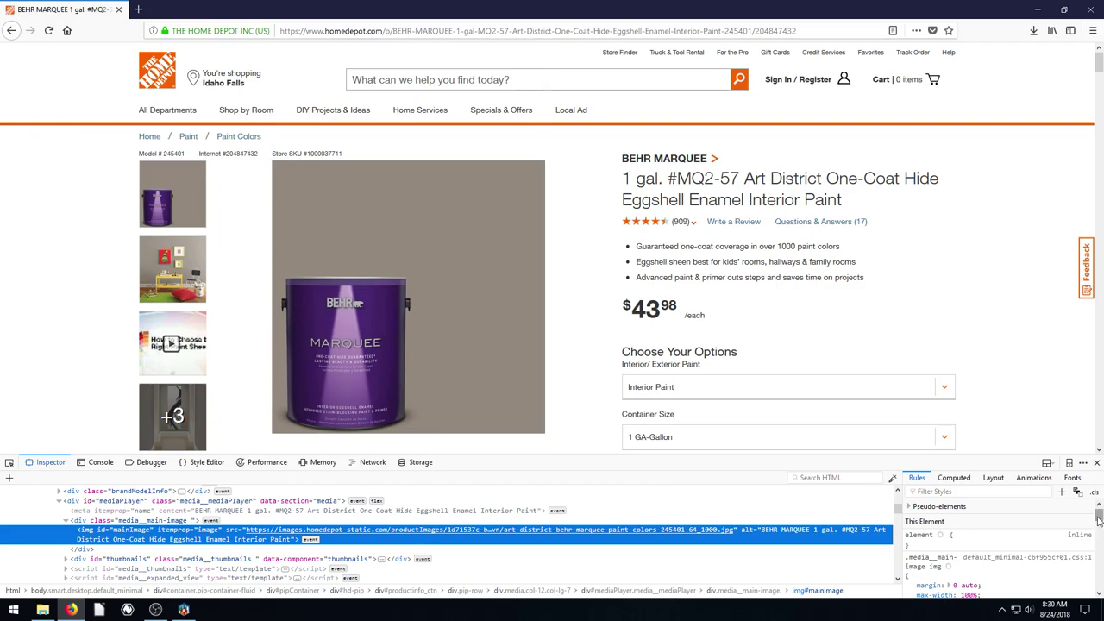
drag(1101, 528, 980, 561)
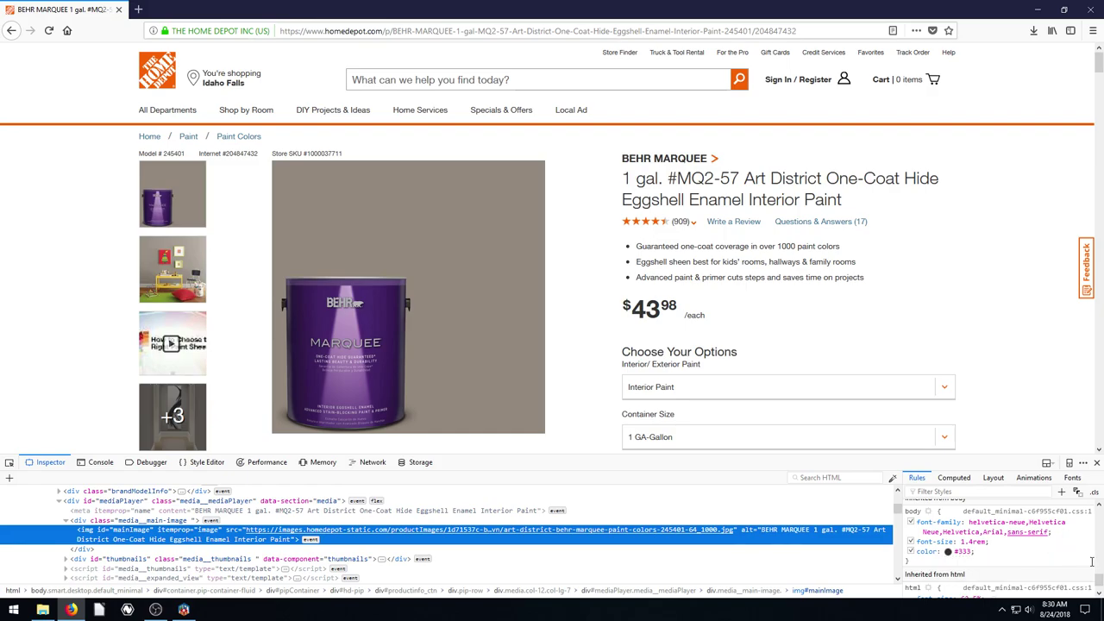
scroll(958, 543, up, 3)
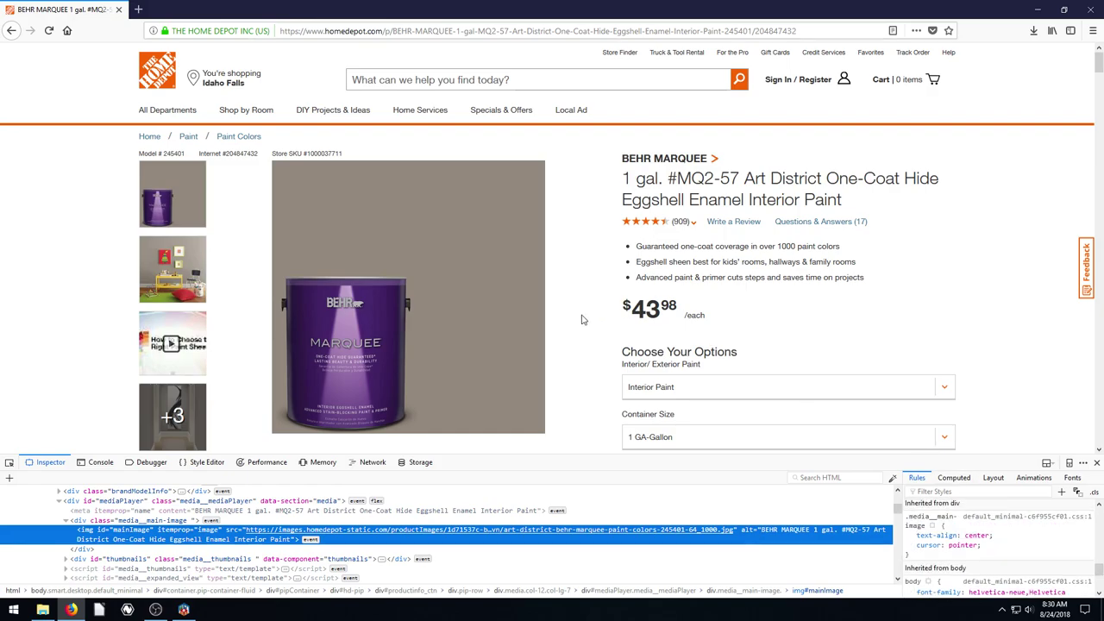
click(1097, 464)
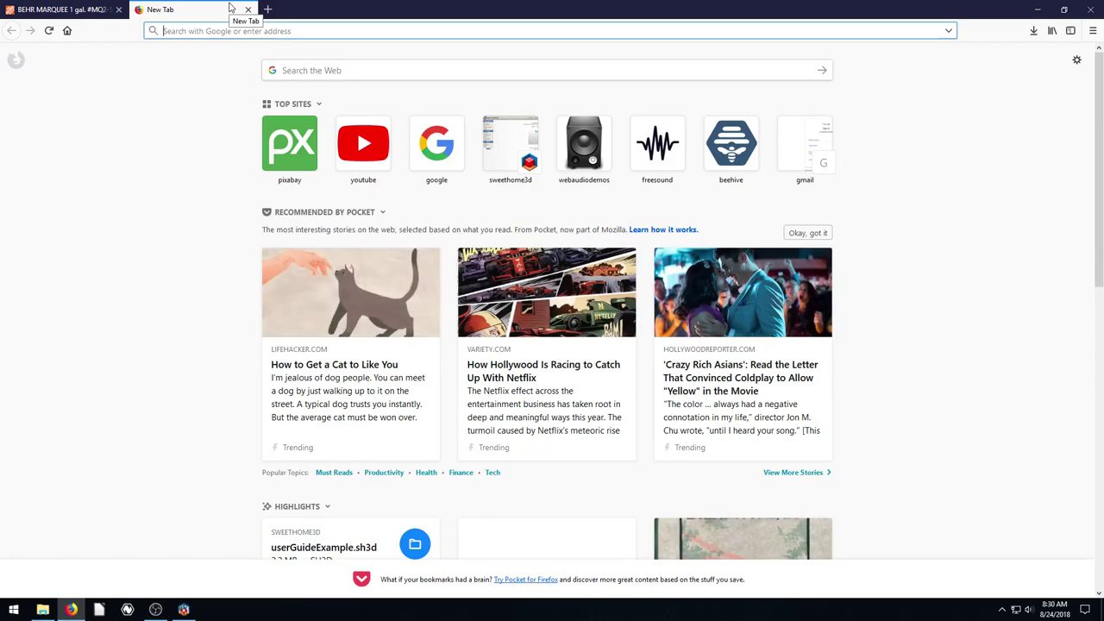
Search for 'color picker plugin' and try installing the ColorPick Eyedropper extension
text(col)
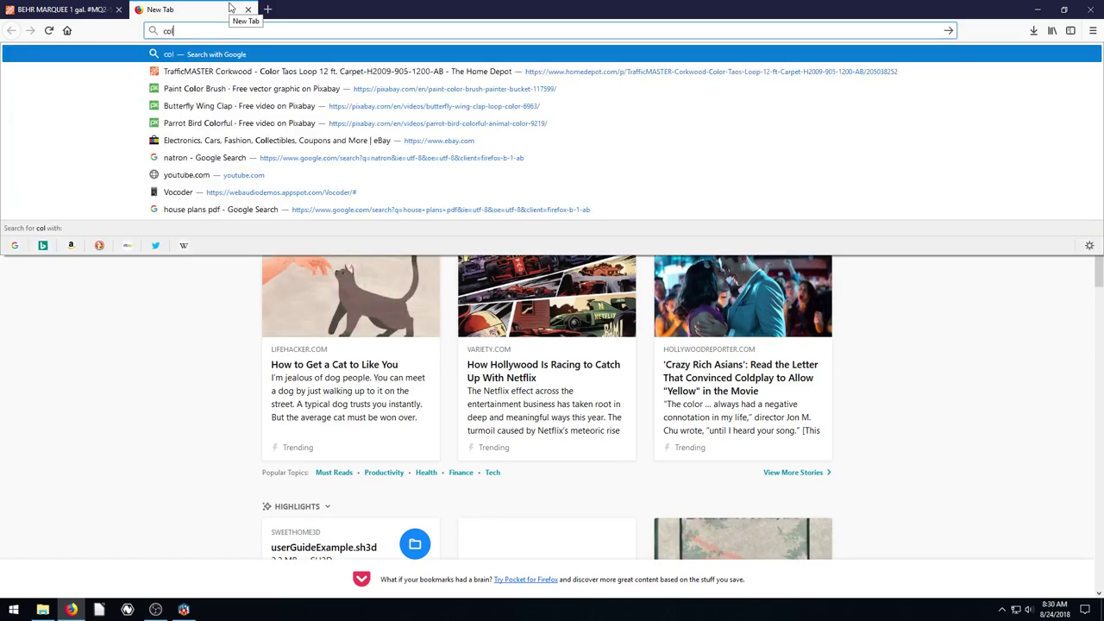
text(or picker plugin)
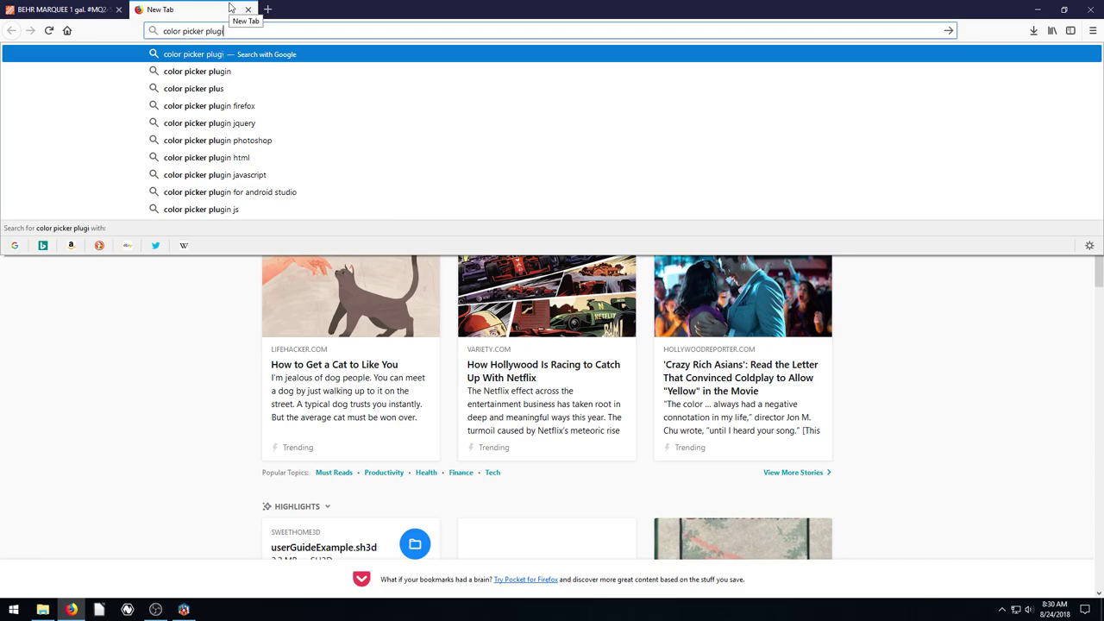
key(Return)
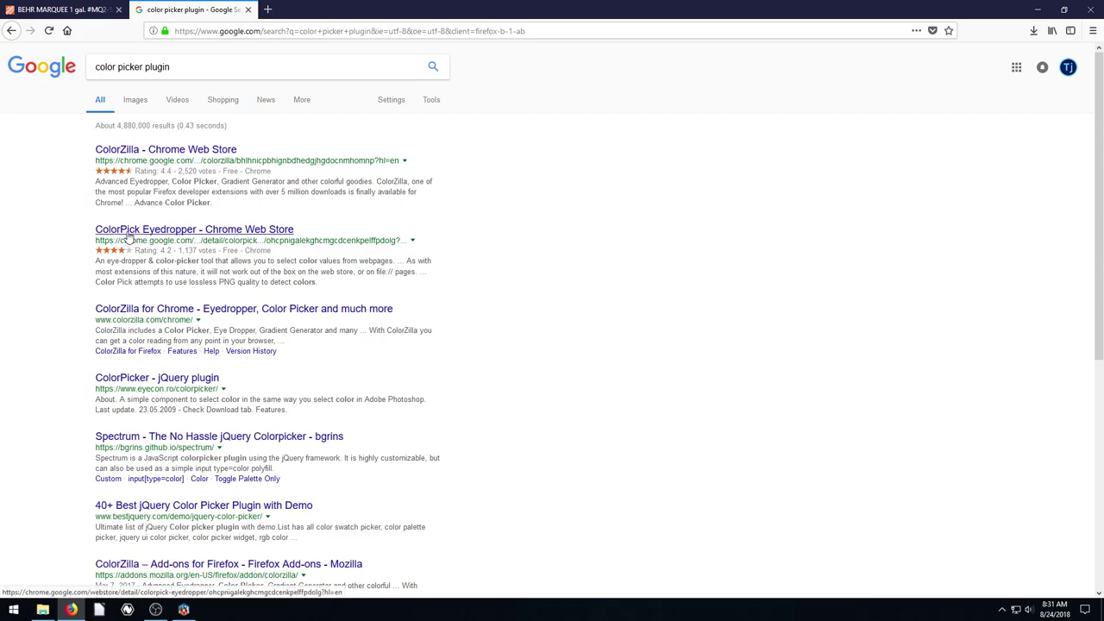
click(128, 231)
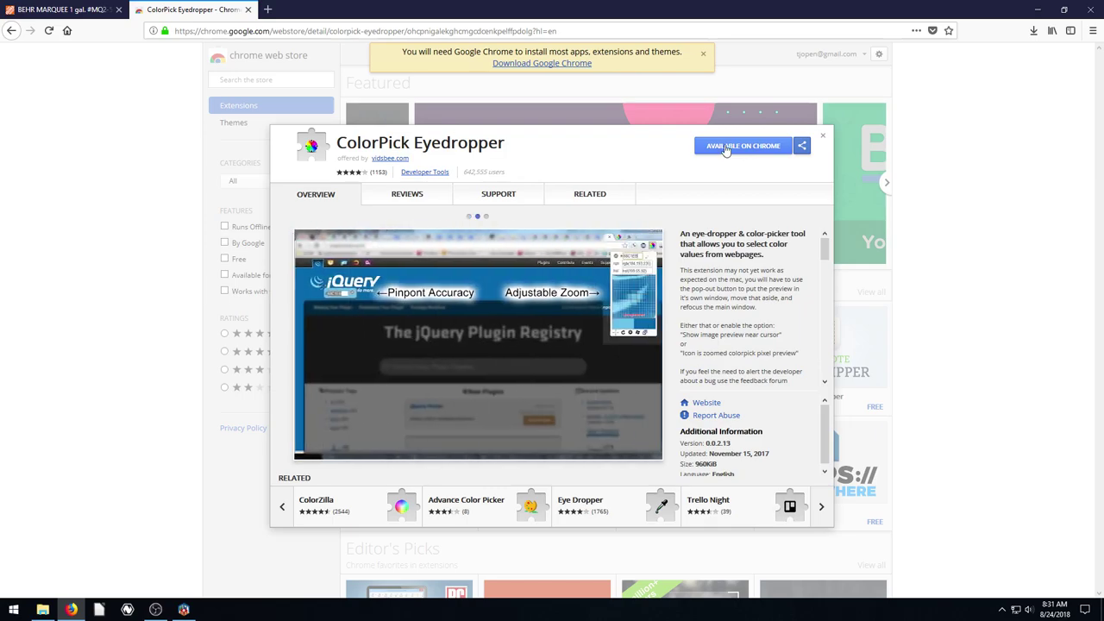
click(734, 152)
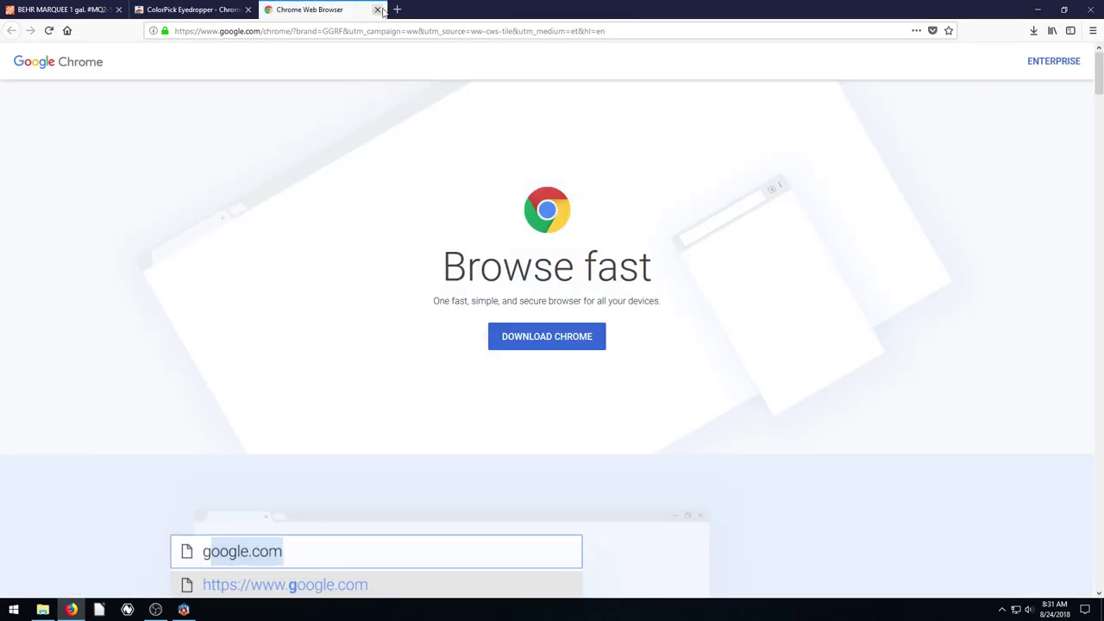
Back out of ColorPick Eyedropper to the results and look over the ColorZilla store page
click(377, 10)
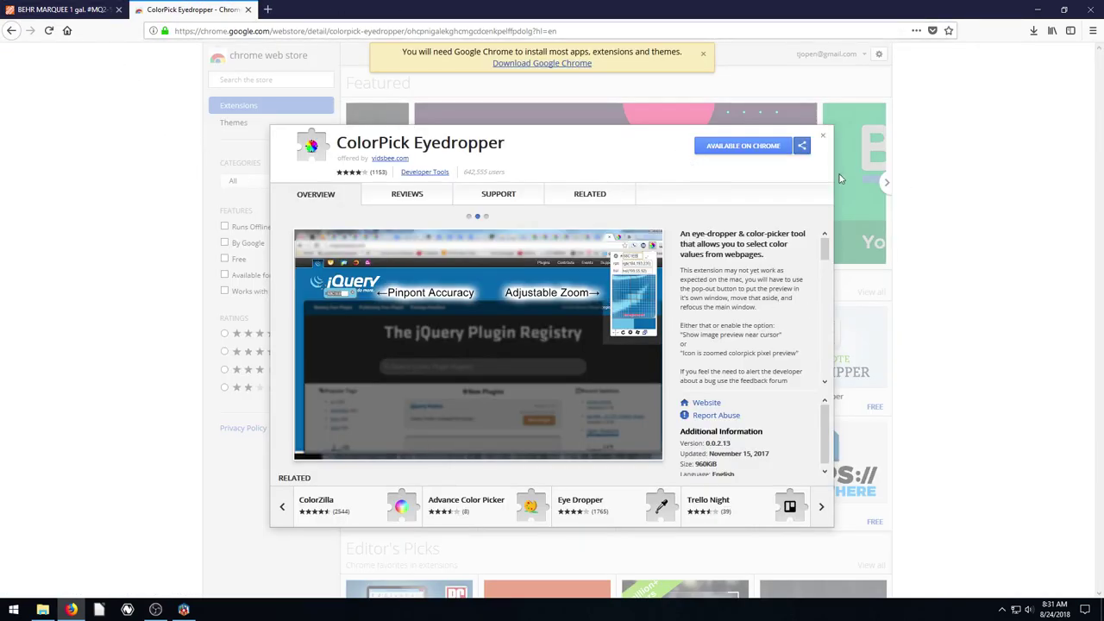
click(823, 136)
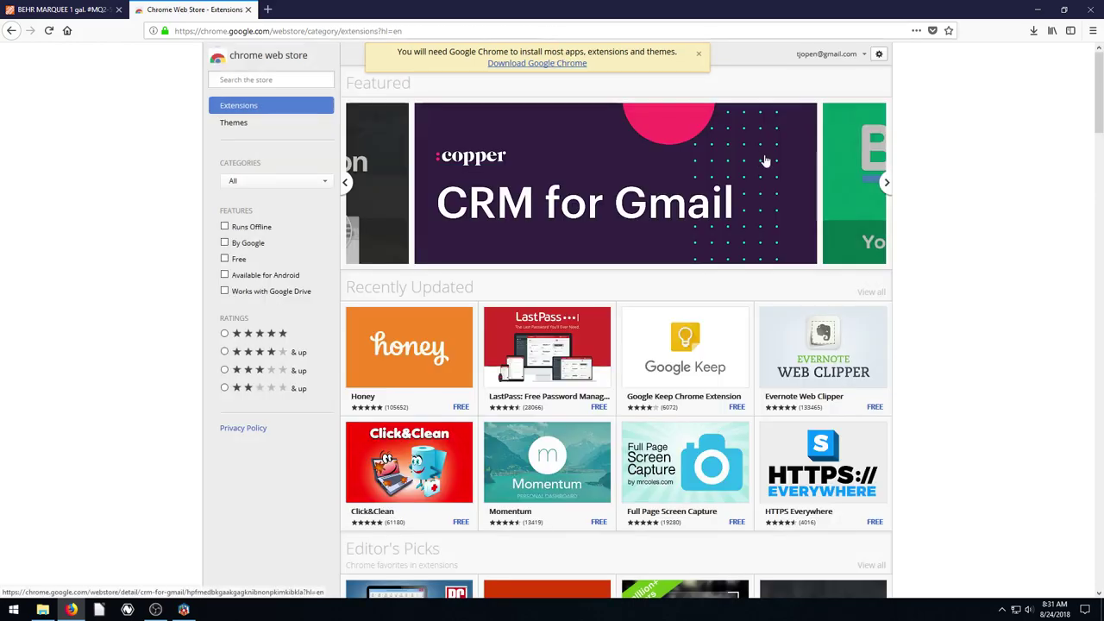
click(11, 30)
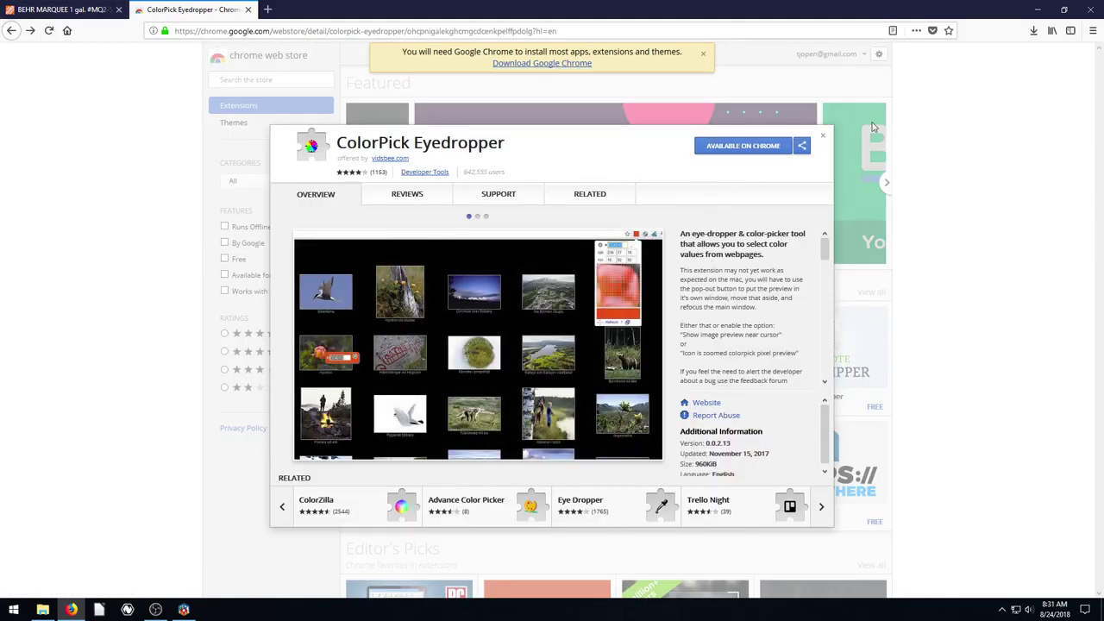
click(824, 137)
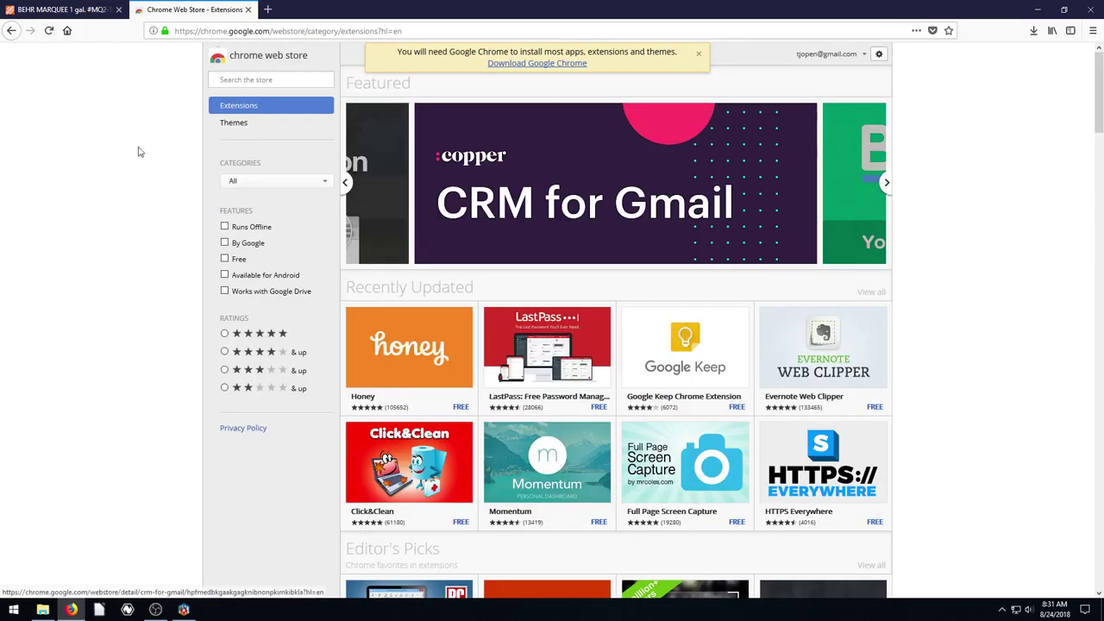
click(10, 31)
click(10, 31)
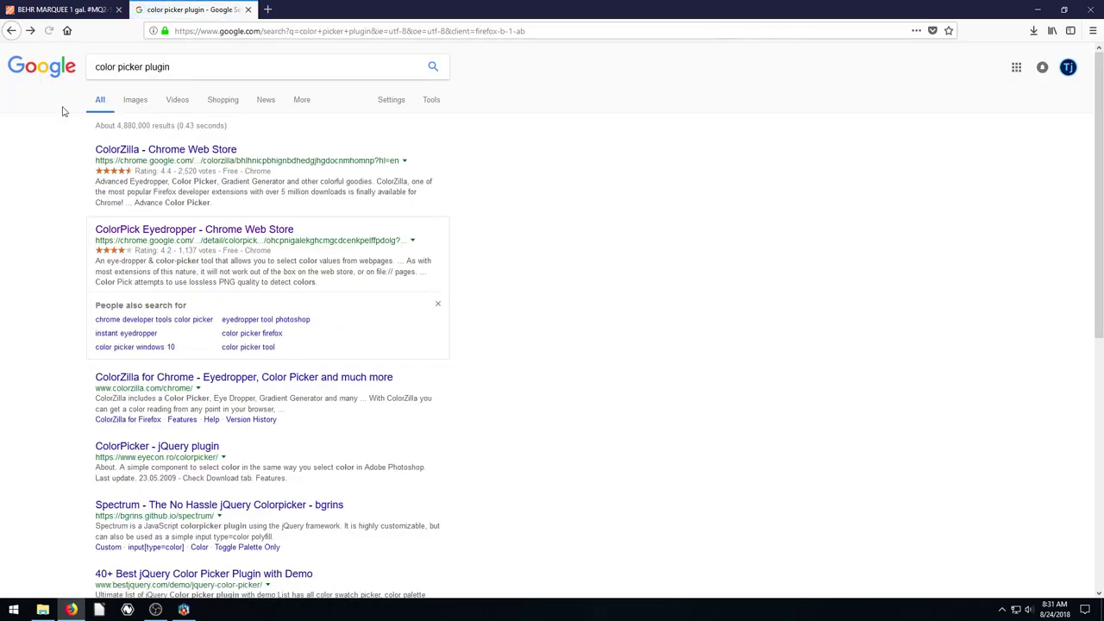
click(111, 151)
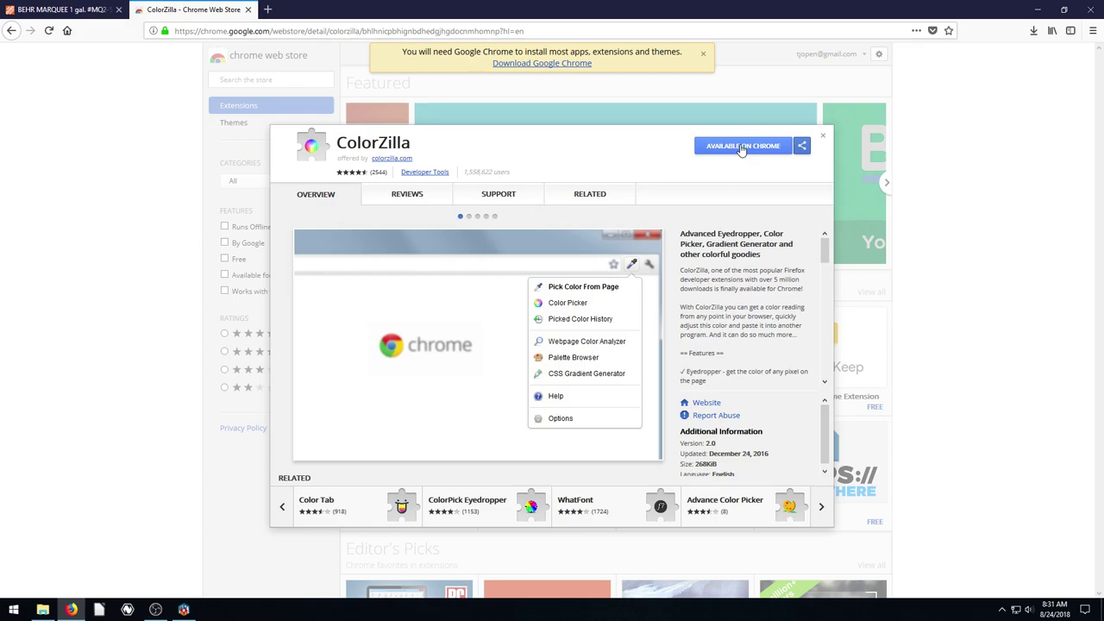
click(73, 123)
Search the web for 'colro picker firefox' from the address bar
double_click(184, 31)
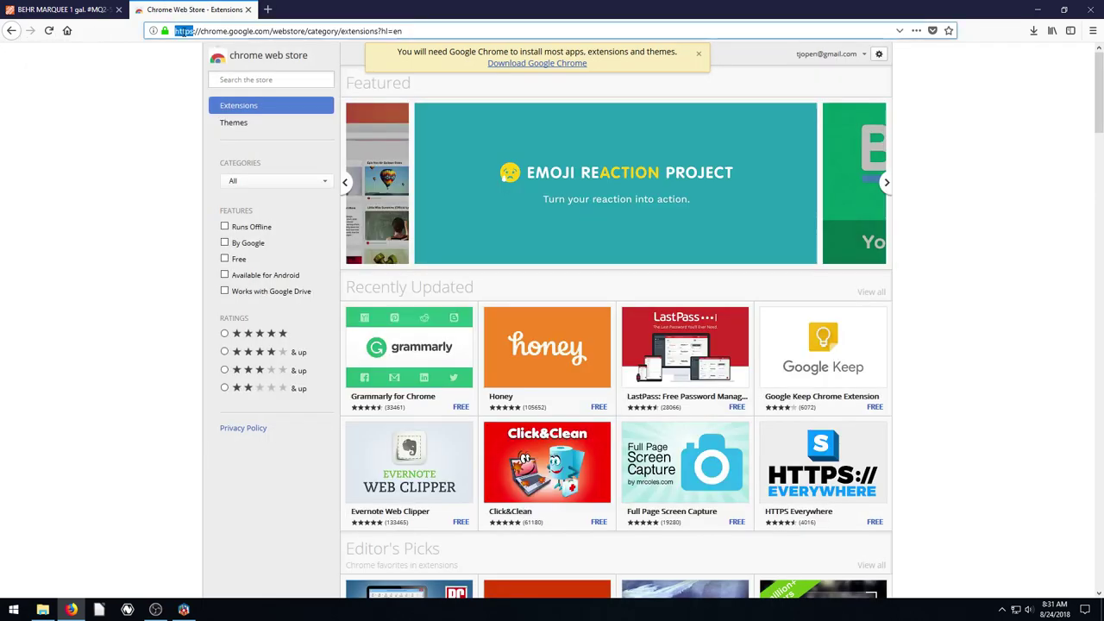
triple_click(184, 31)
text(colro p)
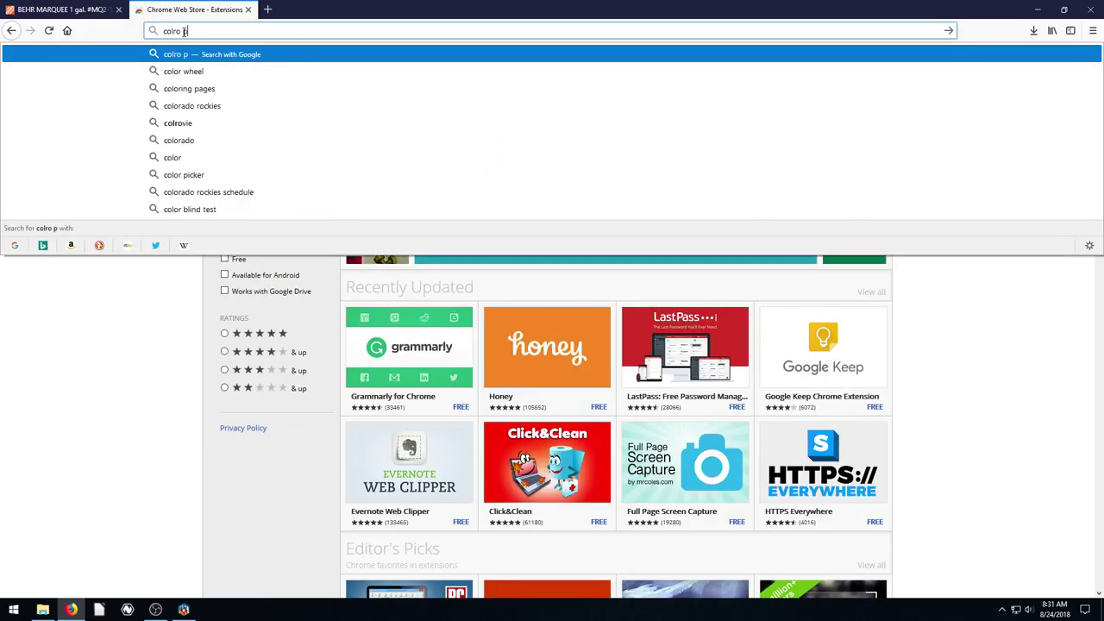
text(icker firefox)
key(Return)
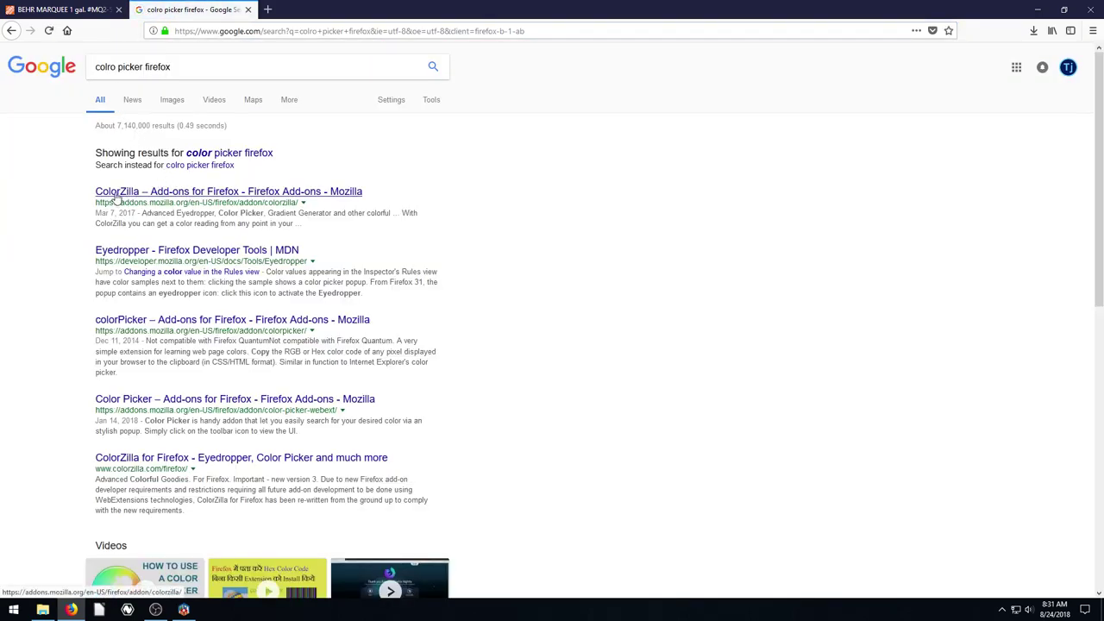
Add ColorZilla to Firefox from its add-on page, granting its permissions
click(116, 194)
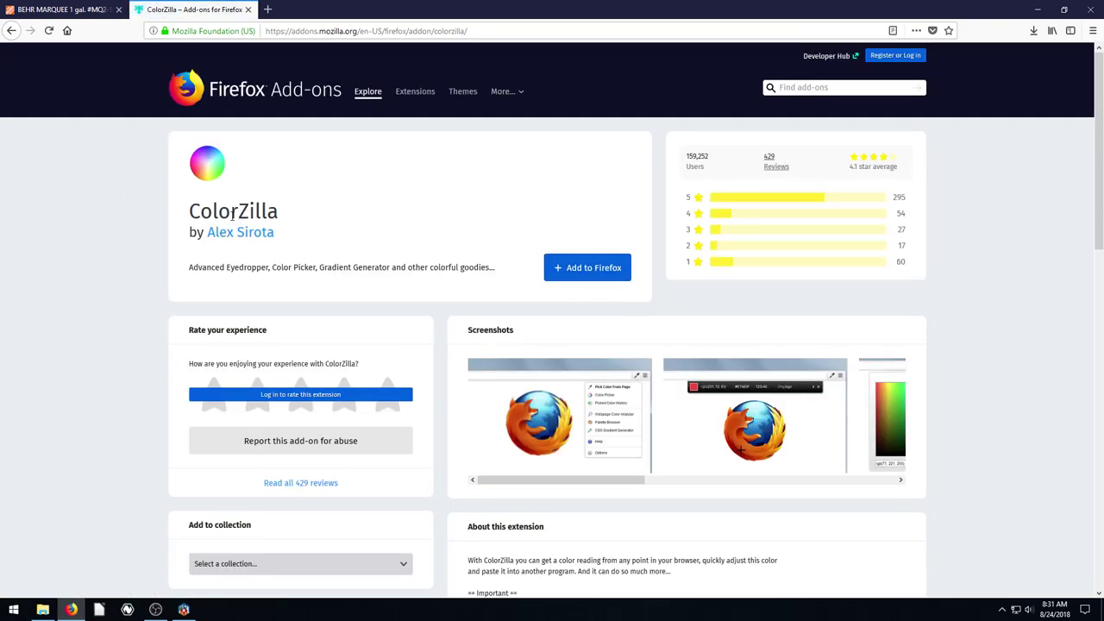
click(587, 271)
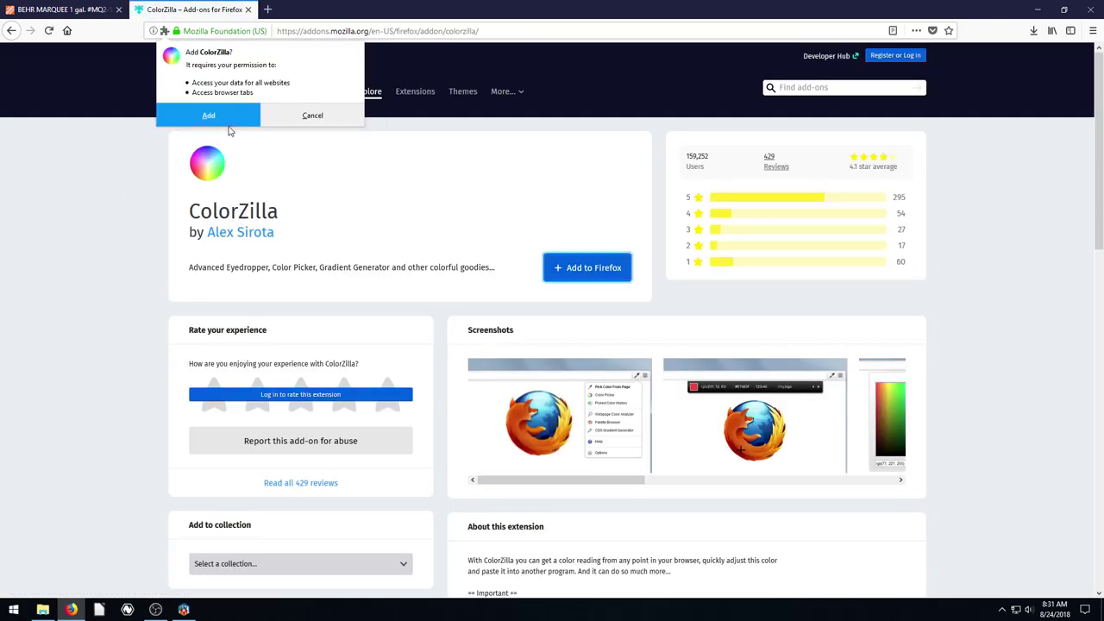
click(226, 123)
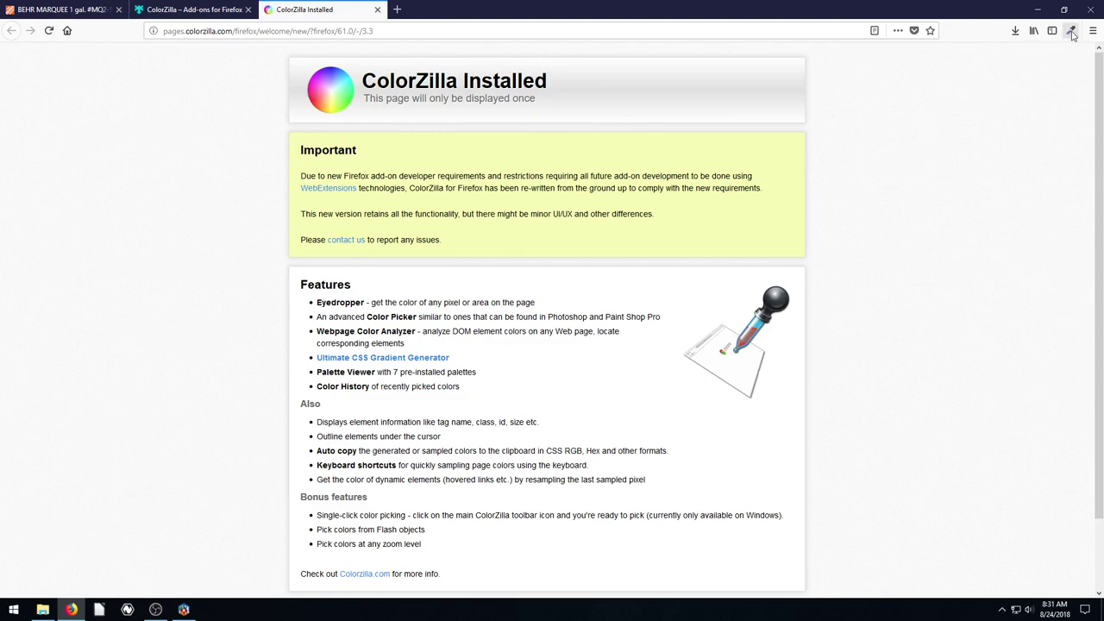
click(190, 9)
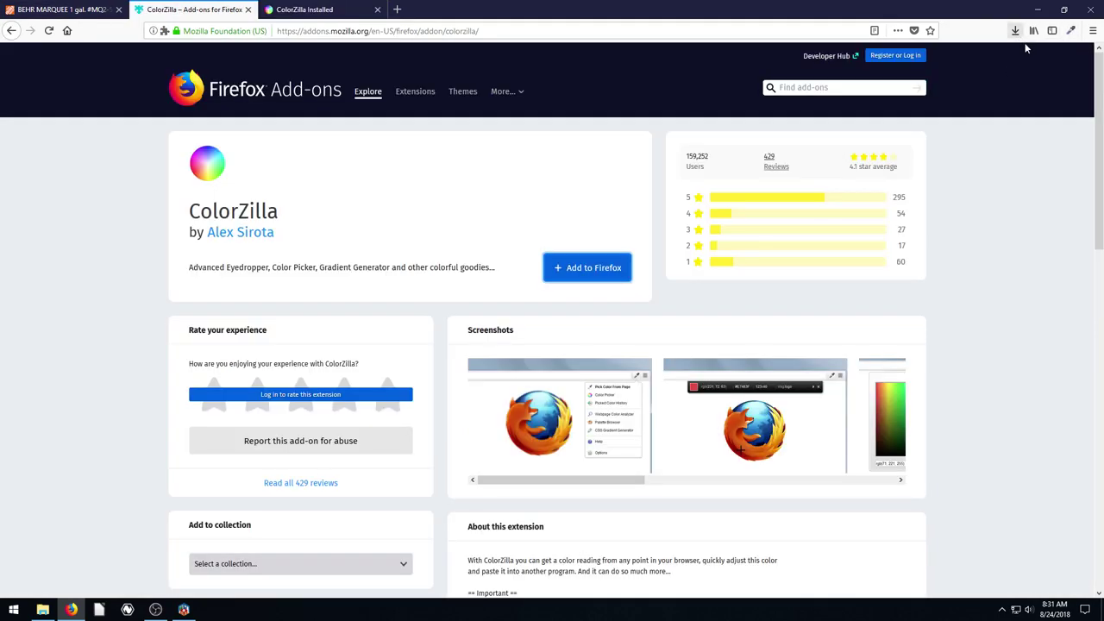
Use ColorZilla's Page Color Picker on the Home Depot paint image to copy #95897D
key(ctrl+shift+Tab)
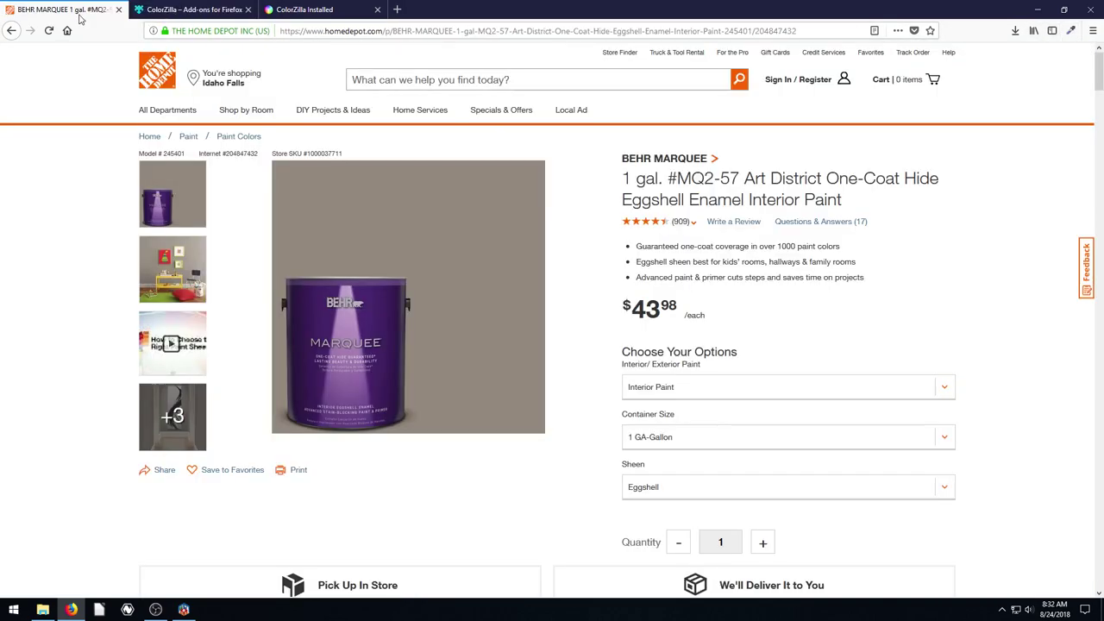
click(1071, 30)
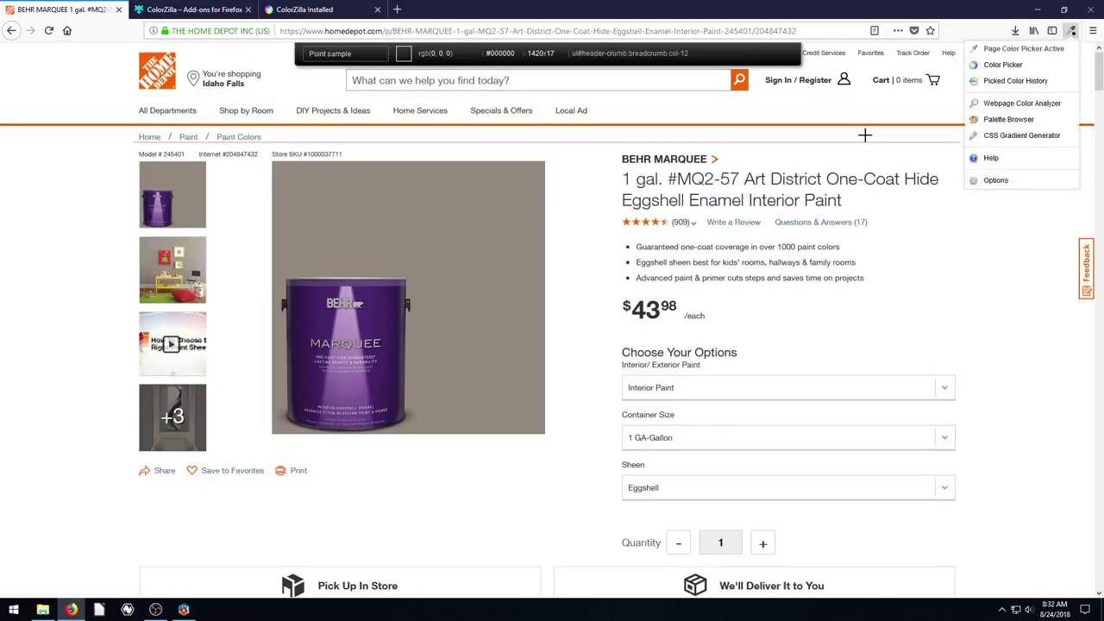
click(999, 52)
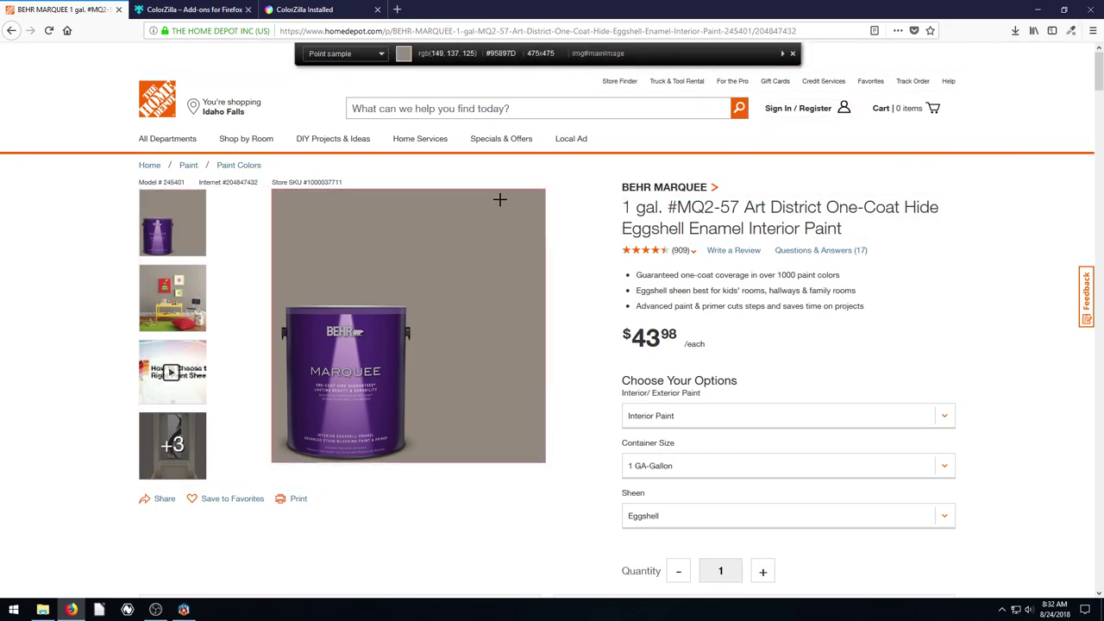
click(462, 254)
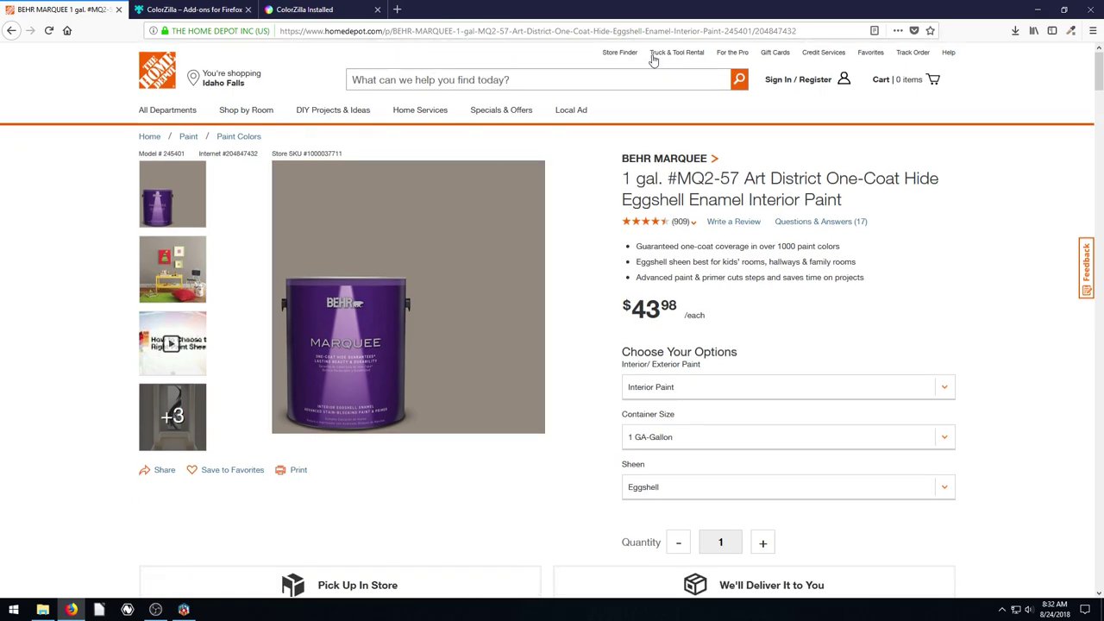
click(1070, 30)
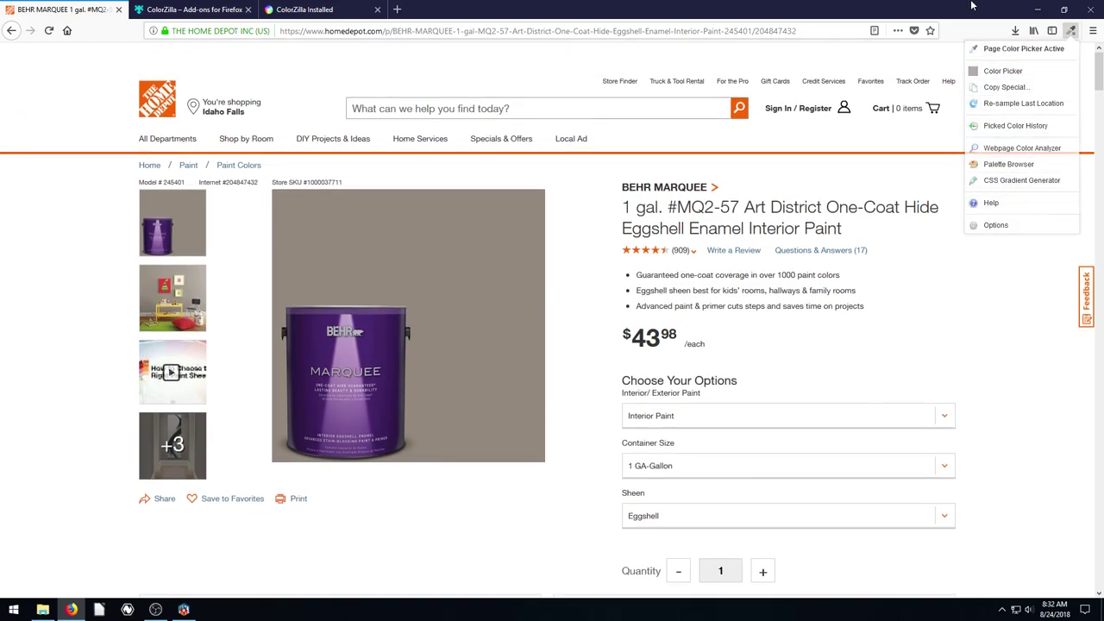
click(1025, 50)
Replace the wall colour hex code with the sampled Art District colour and apply it to the living room
click(1038, 9)
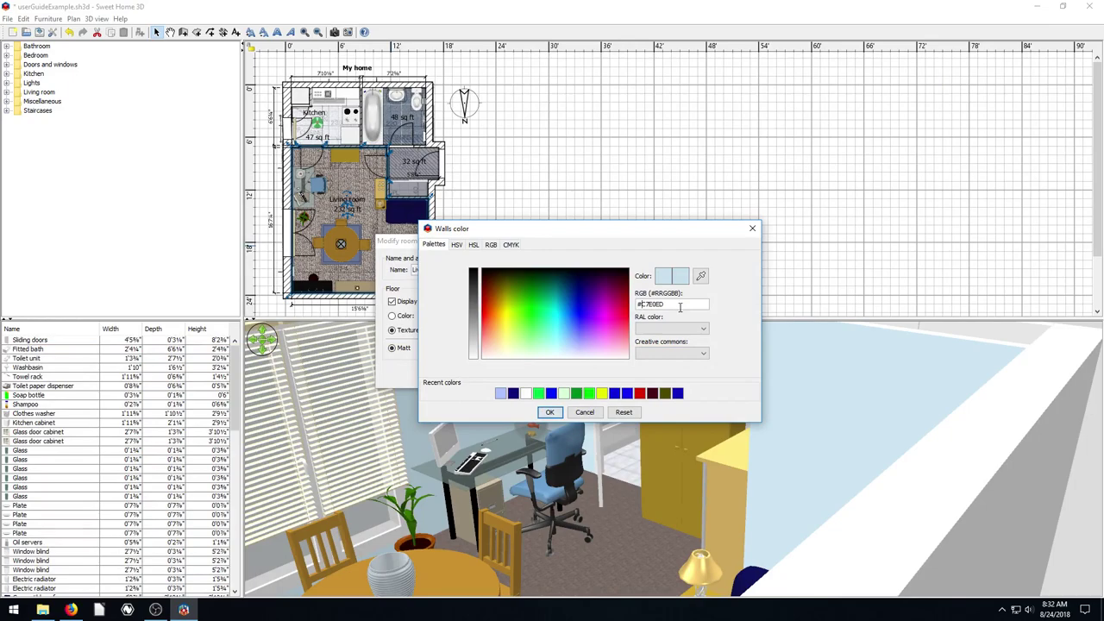
key(Delete)
key(Delete)
key(Delete)
key(Delete)
click(549, 412)
click(528, 373)
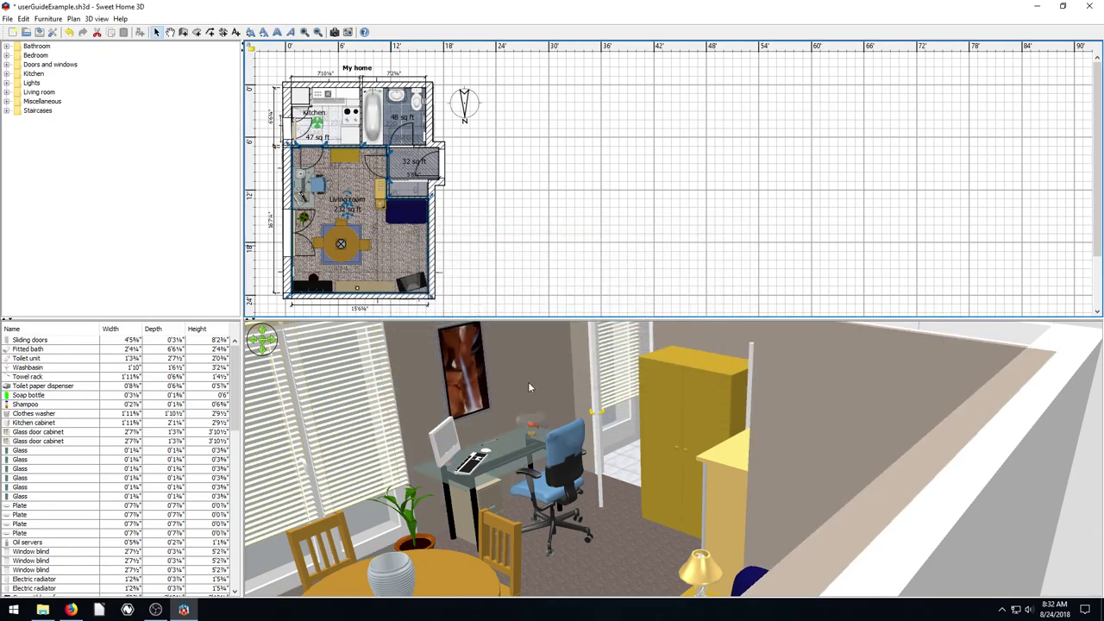
Enlarge the 3D view and orbit the house to compare the walls with the paint page
drag(561, 319, 562, 152)
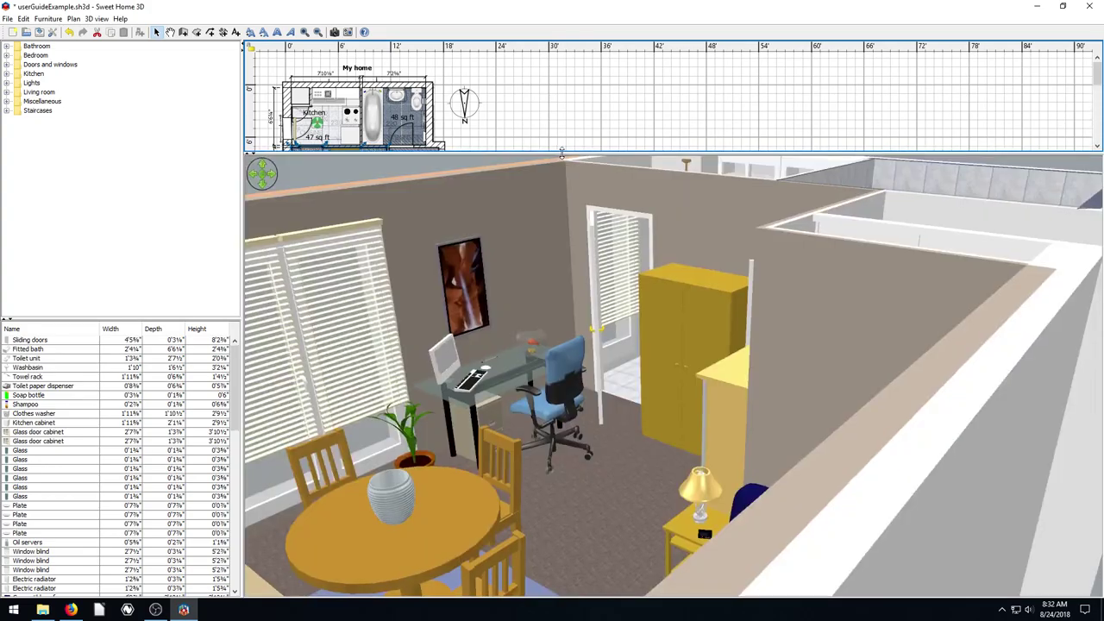
drag(441, 412, 439, 234)
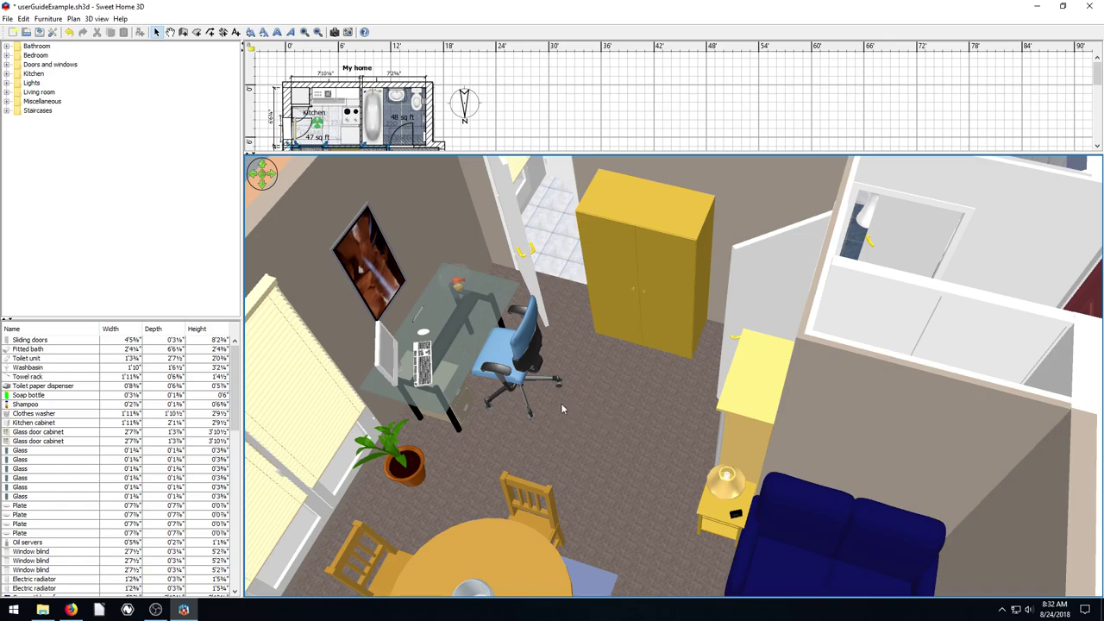
click(71, 610)
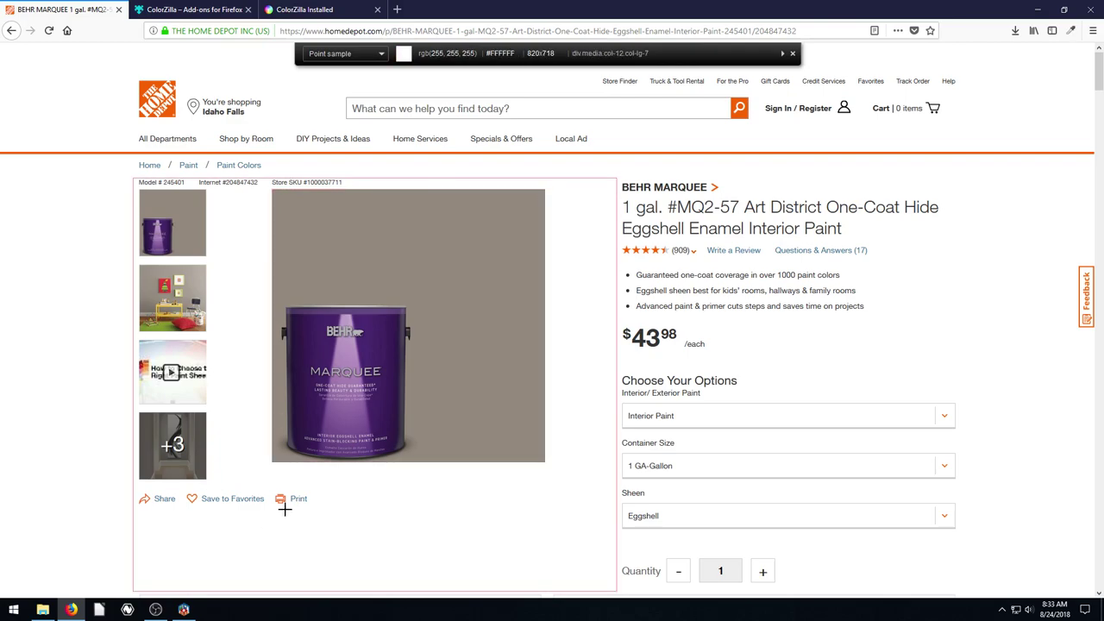
click(184, 610)
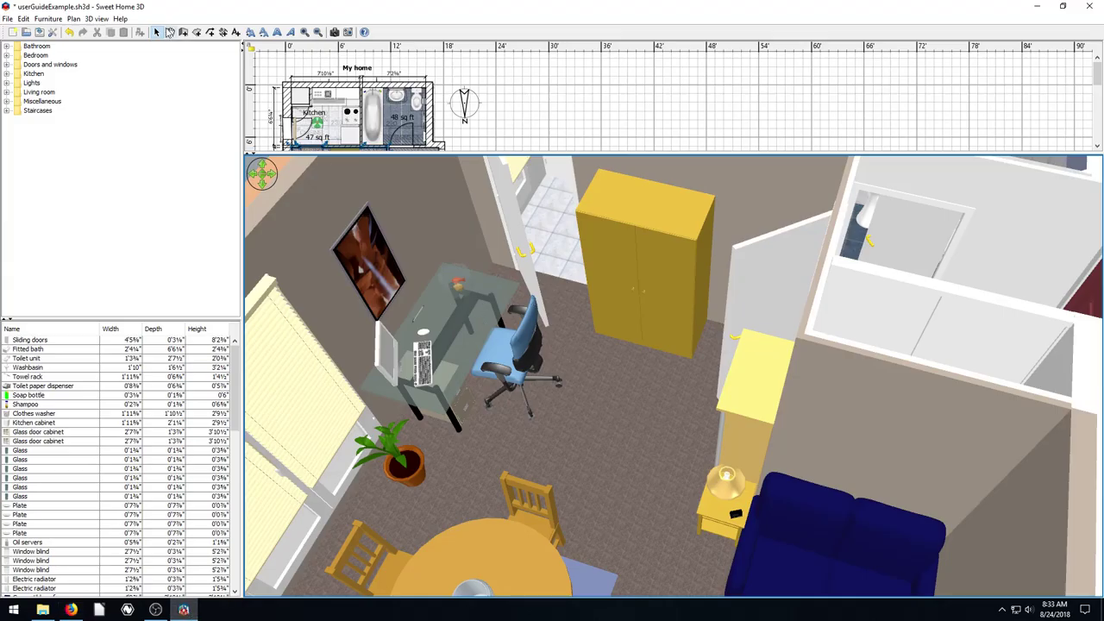
drag(448, 340, 552, 374)
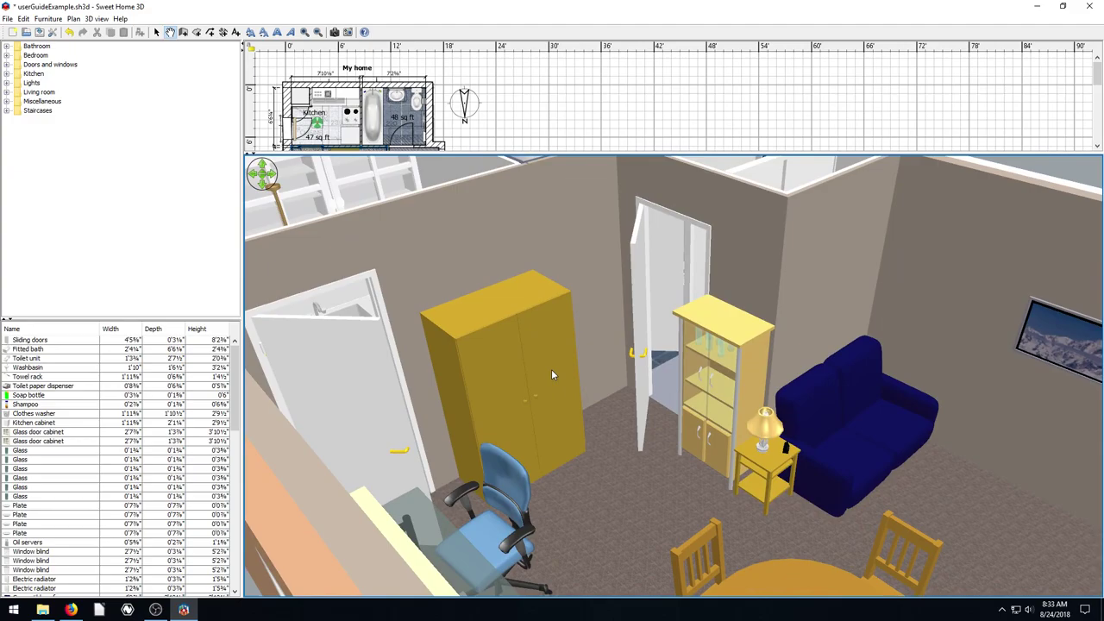
drag(518, 310, 376, 227)
Enter virtual visit and look around the living room at the table, window, TV and wall picture
right_click(568, 408)
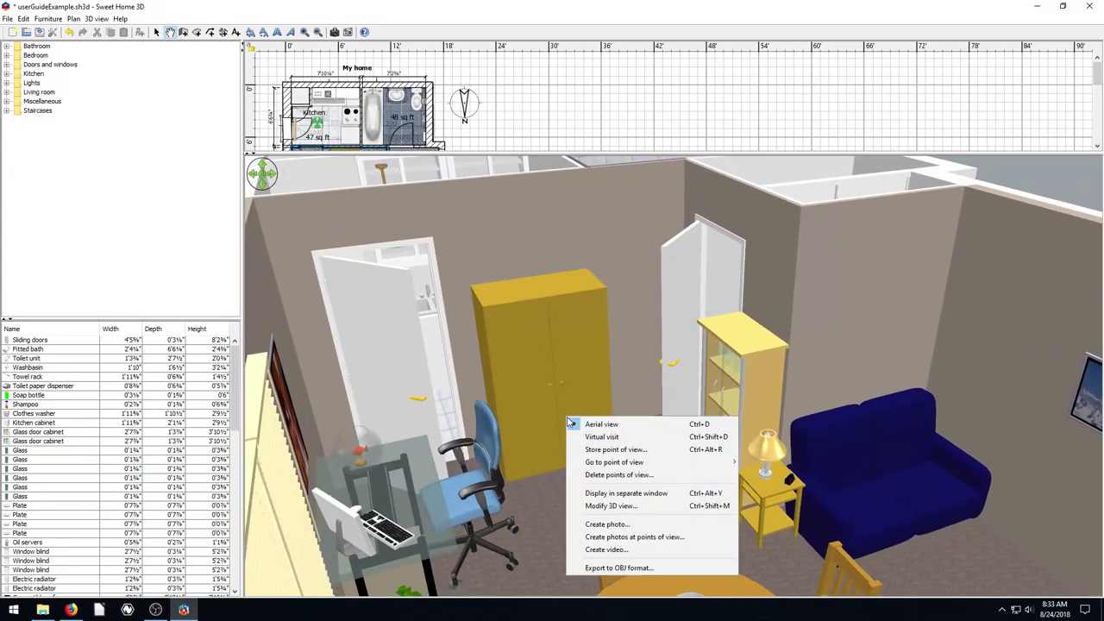
click(601, 434)
drag(660, 390, 822, 286)
scroll(521, 402, up, 5)
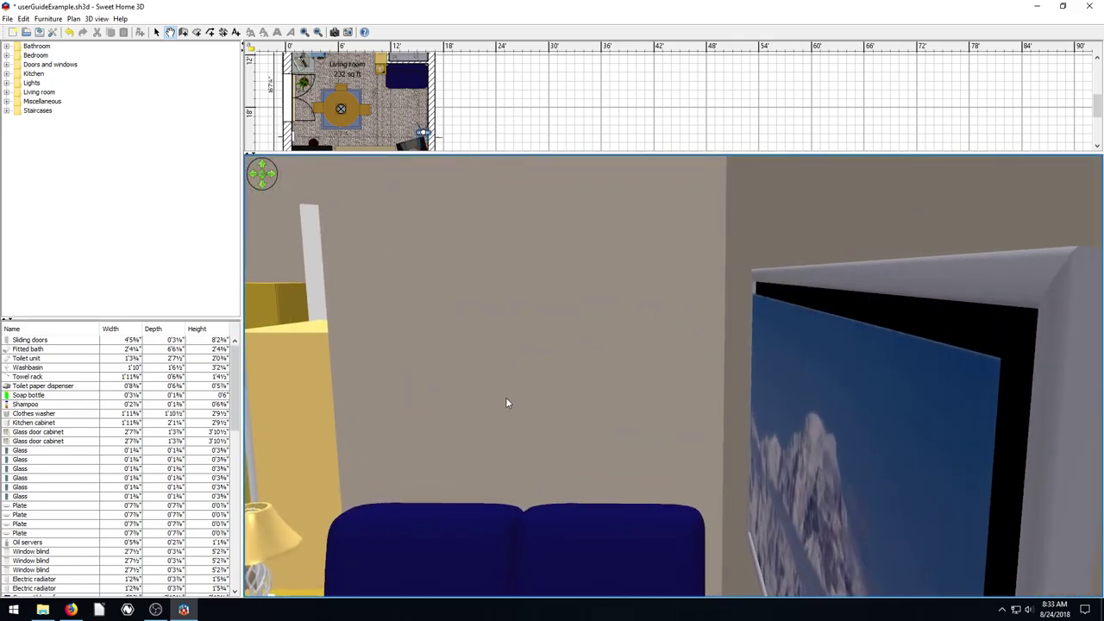
drag(520, 397, 284, 397)
scroll(283, 400, up, 5)
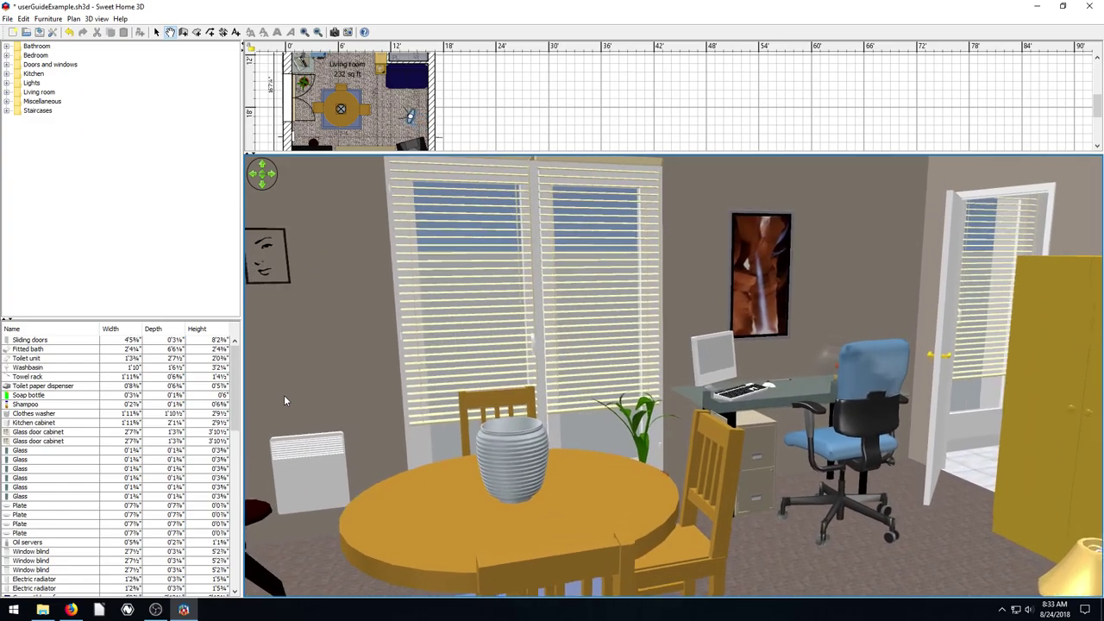
key(Up)
key(Up)
key(Up)
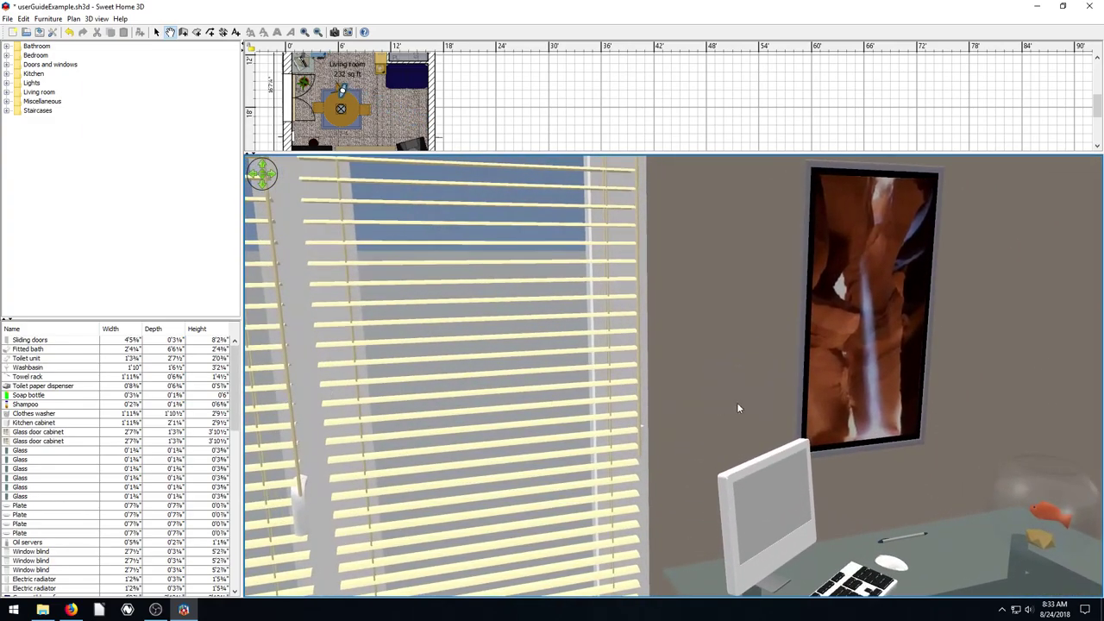
drag(737, 408, 423, 383)
drag(604, 405, 572, 489)
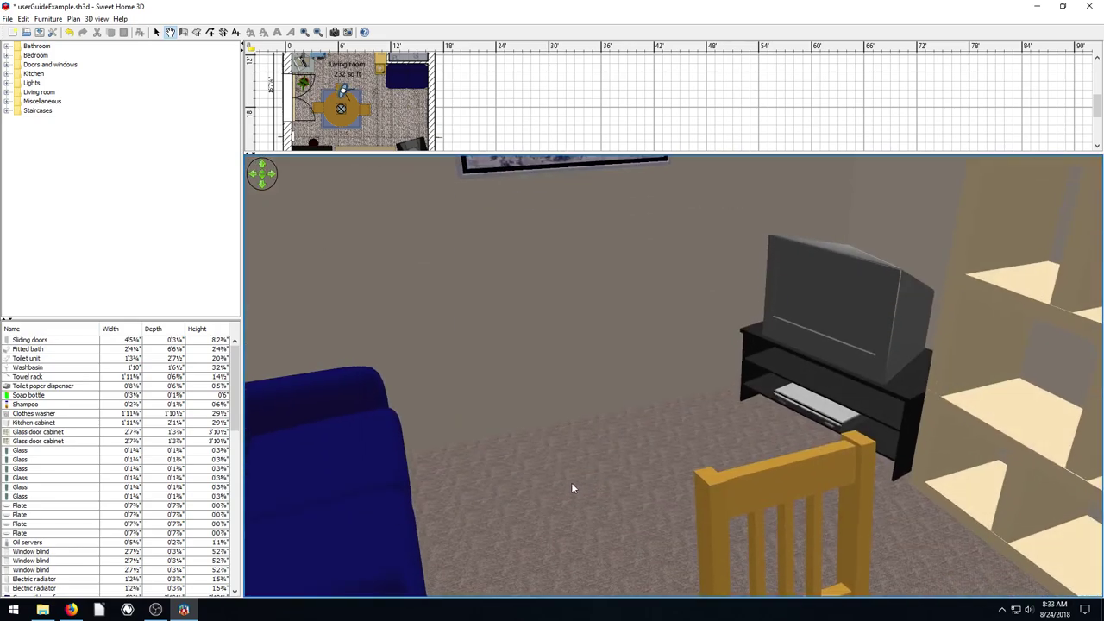